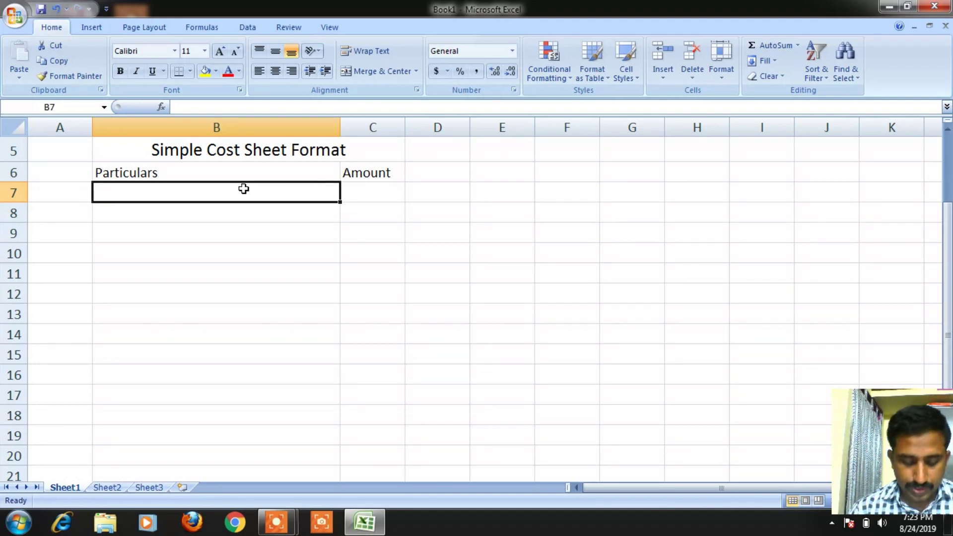
# Enter Direct Material and Direct Labour rows, each with amount xxx.
pyautogui.write('Di')
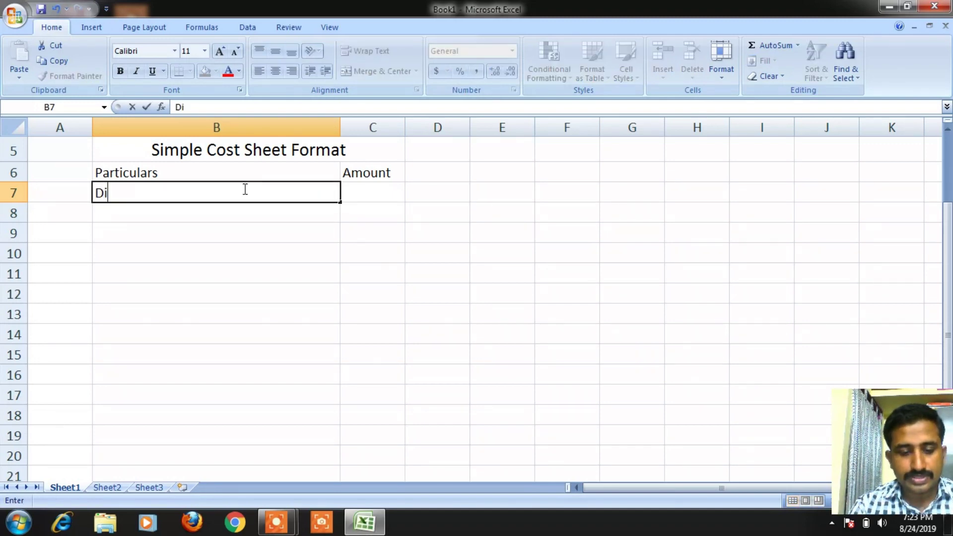
pyautogui.write('rect M')
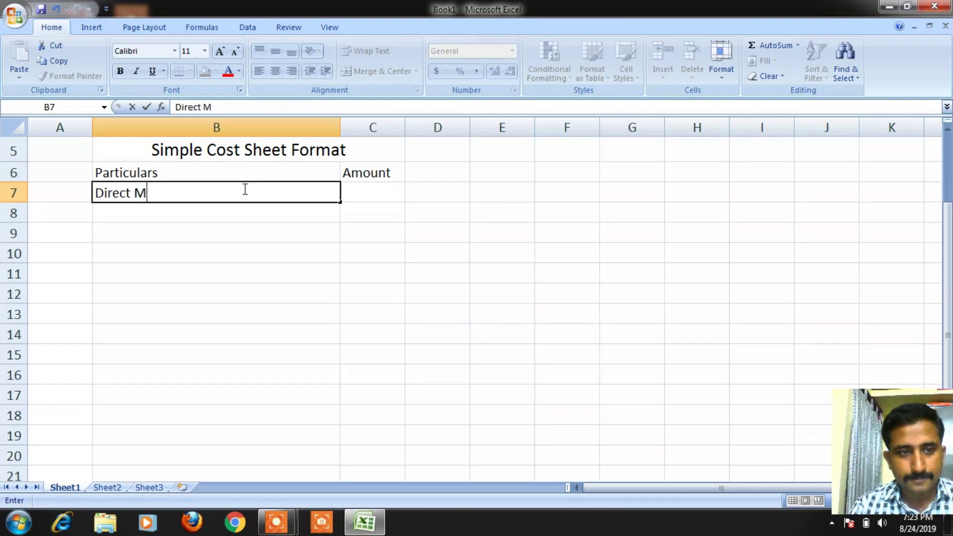
pyautogui.write('aterial')
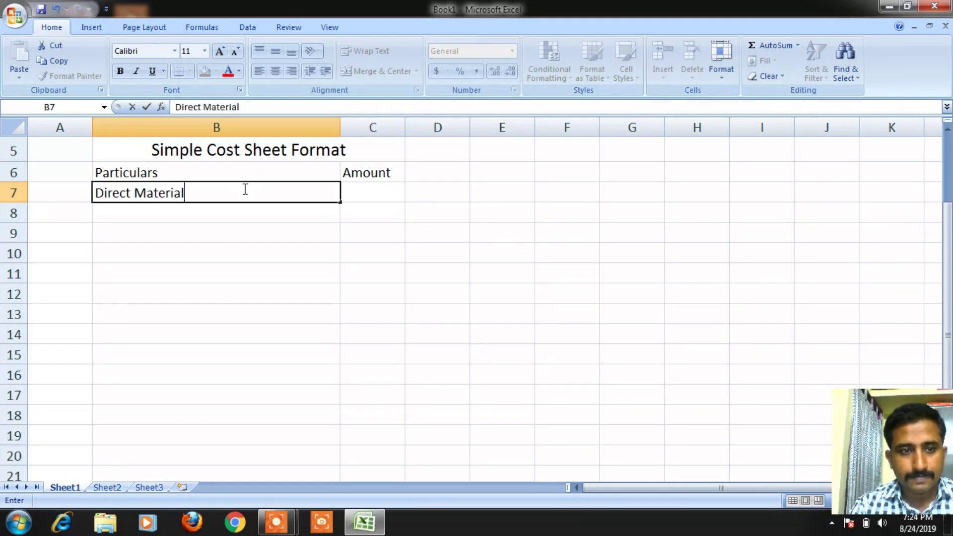
pyautogui.press('Tab')
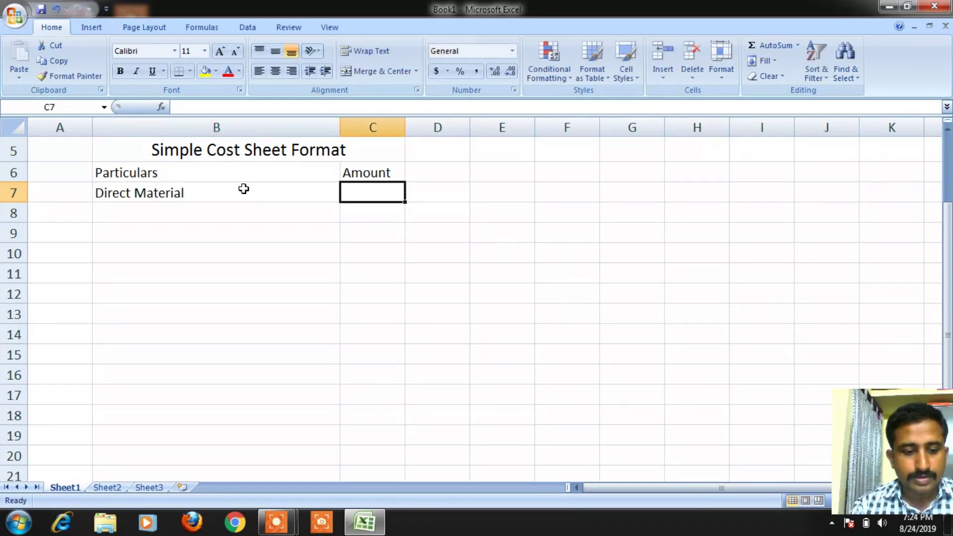
pyautogui.write('xxx')
pyautogui.press('Return')
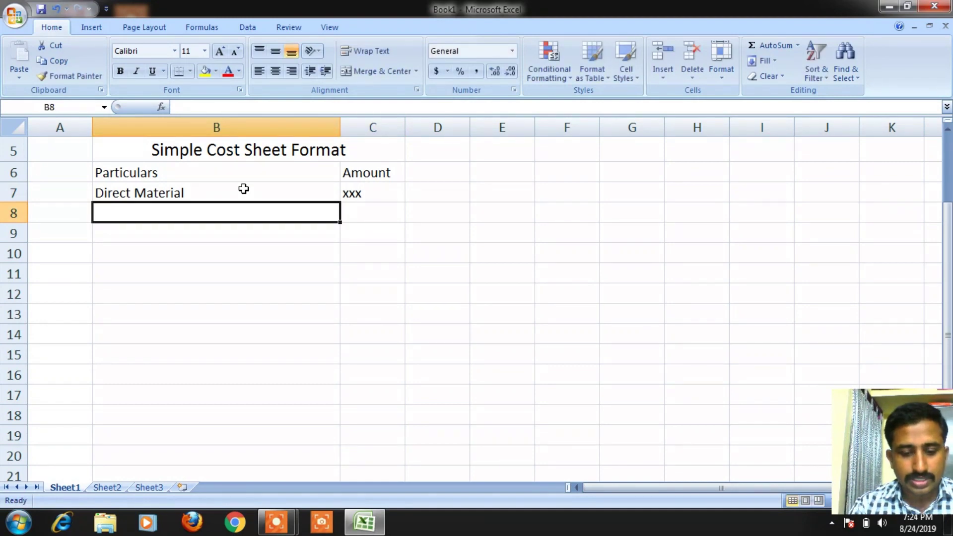
pyautogui.write('Dt')
pyautogui.press('BackSpace')
pyautogui.press('BackSpace')
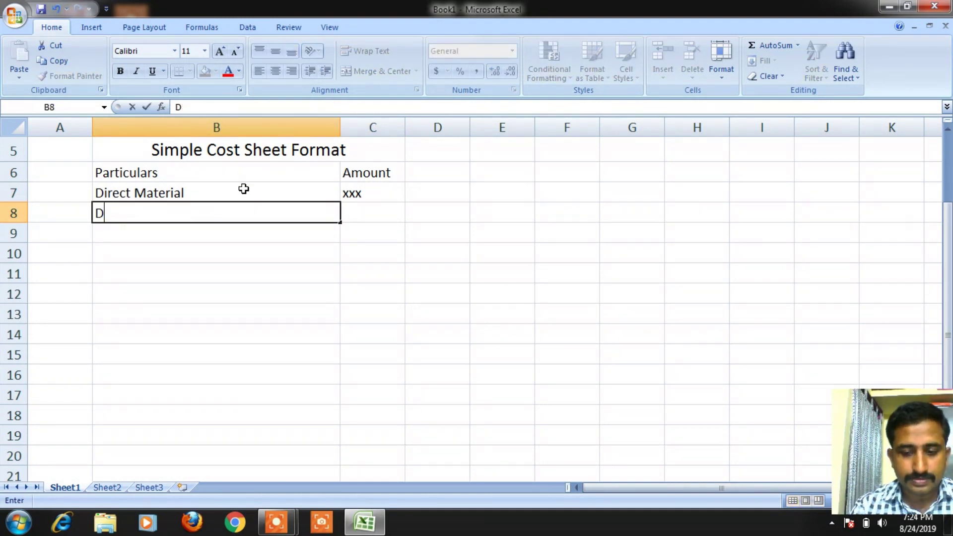
pyautogui.write('Direct Labour')
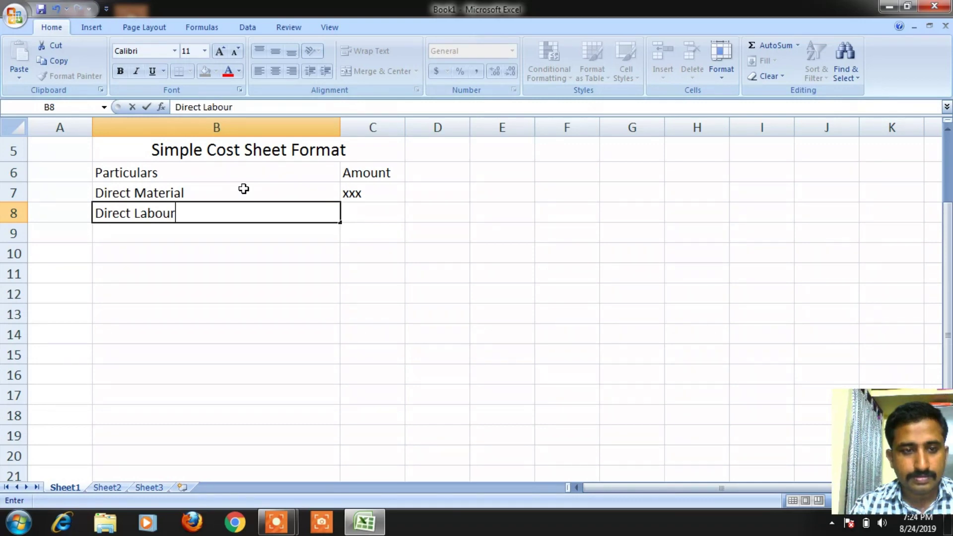
pyautogui.press('Tab')
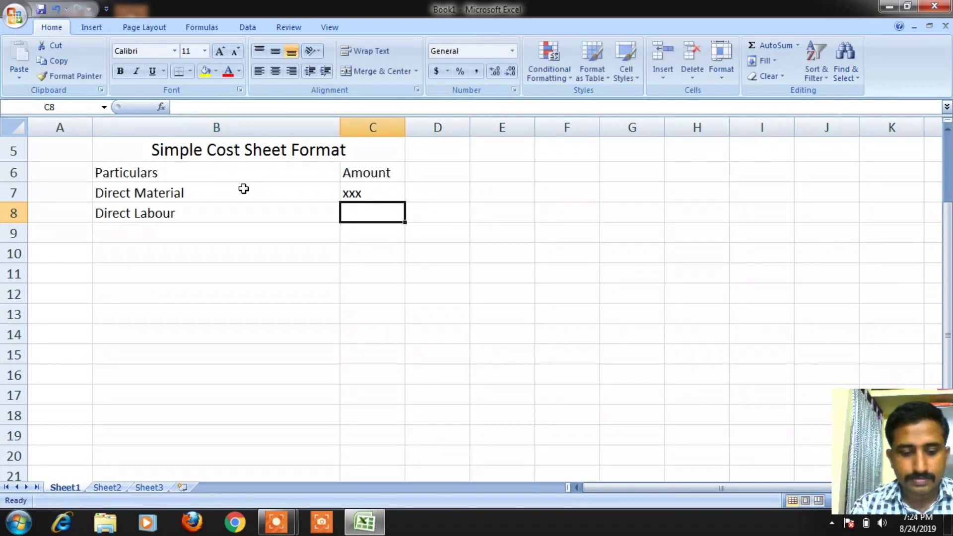
pyautogui.write('xxx')
pyautogui.press('Return')
# Add the Direct Expenses row with amount xxx.
pyautogui.write('Di')
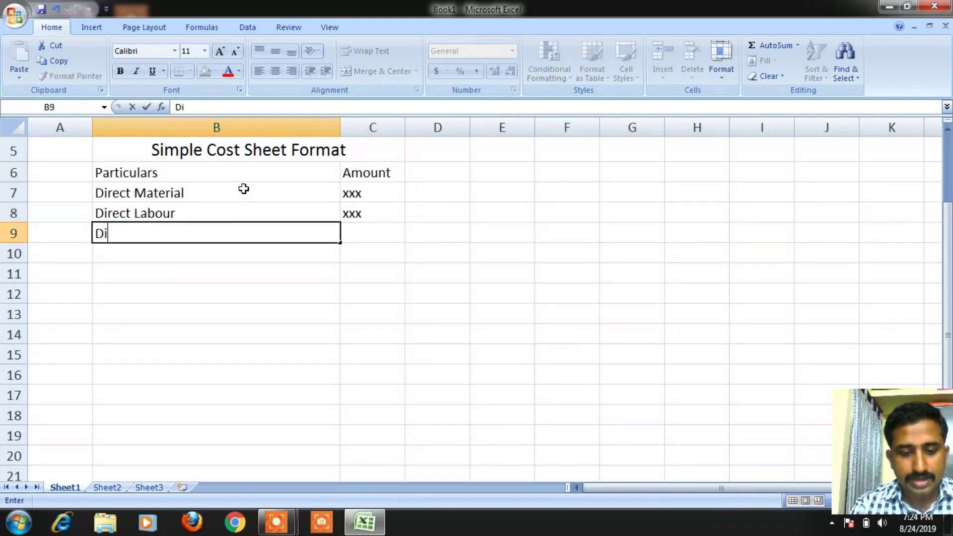
pyautogui.write('re')
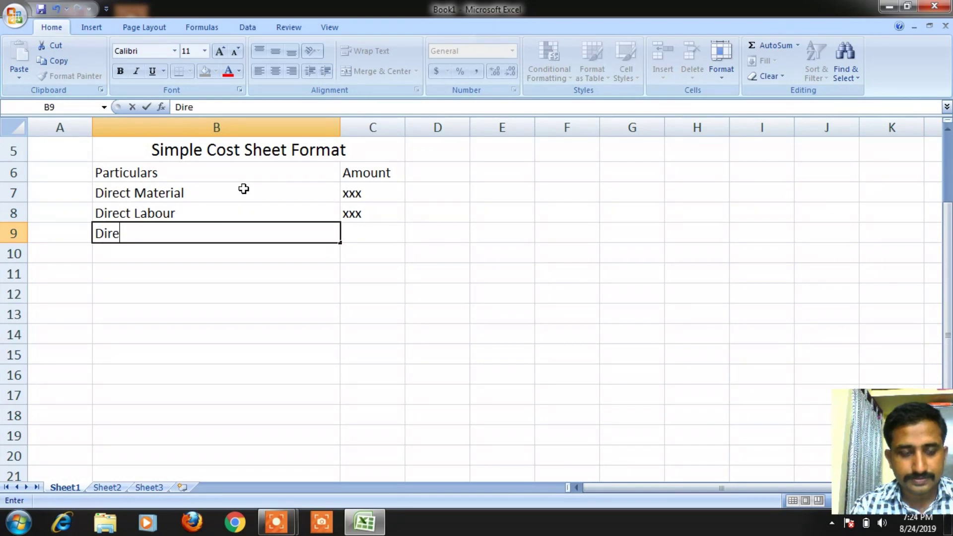
pyautogui.write('ct Expem')
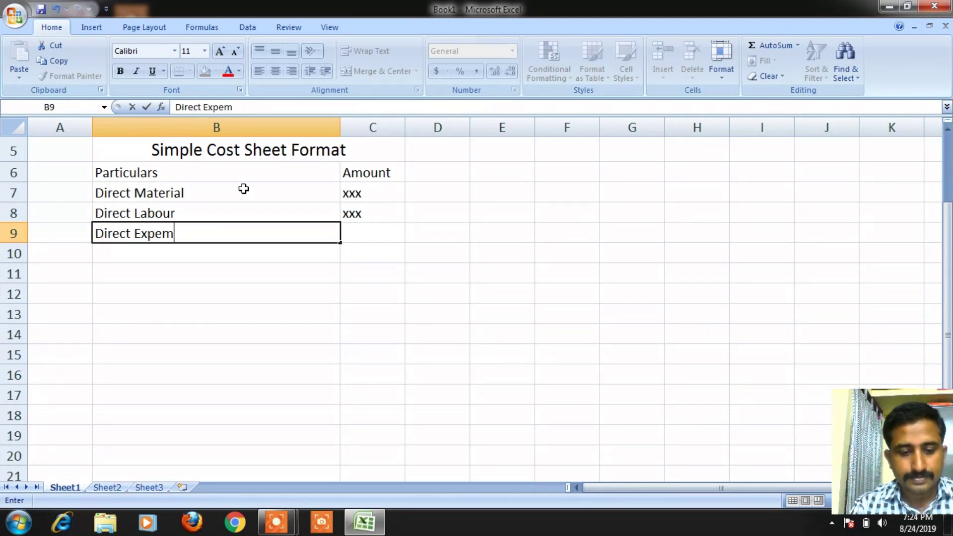
pyautogui.press('BackSpace')
pyautogui.write('nses')
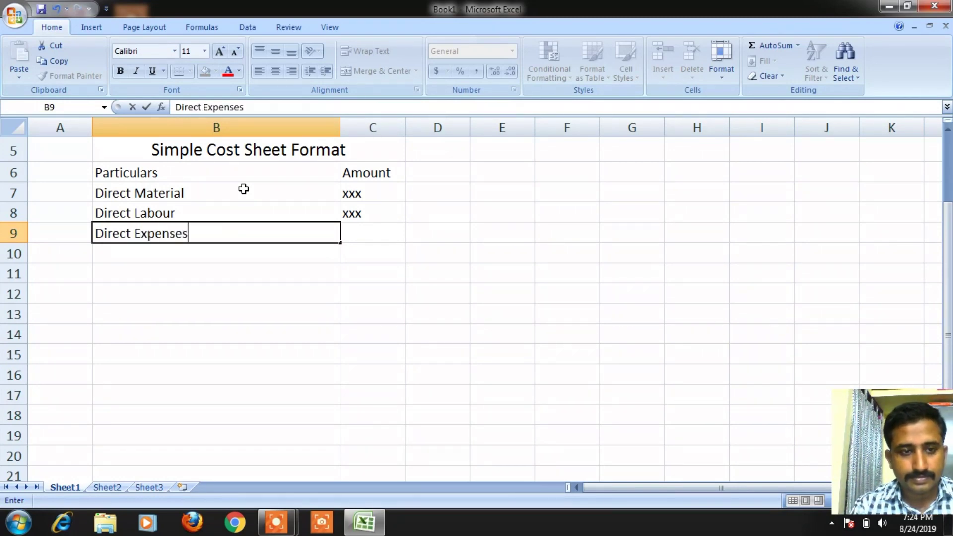
pyautogui.press('Tab')
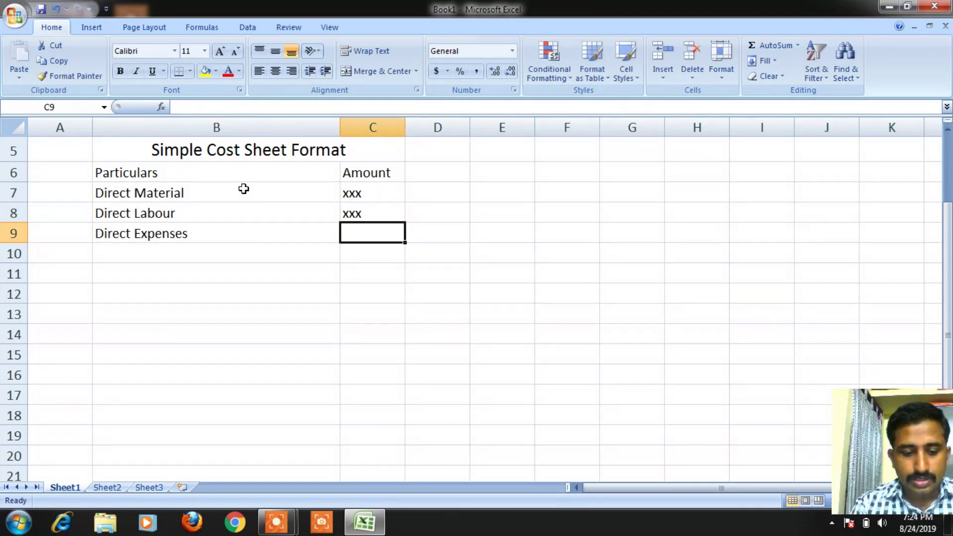
pyautogui.write('xxx')
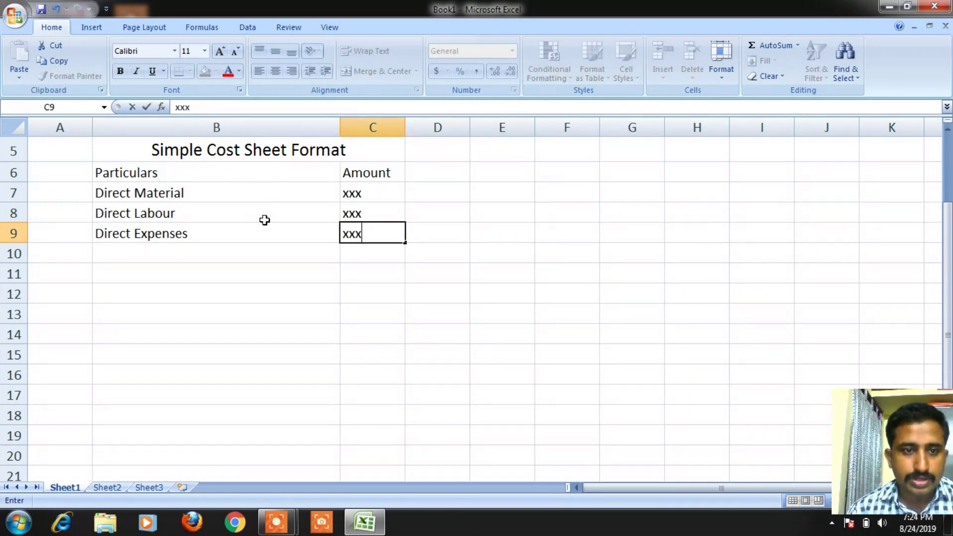
# Add a right-aligned Prime Cost label in B10 with xxx in C10.
pyautogui.click(281, 251)
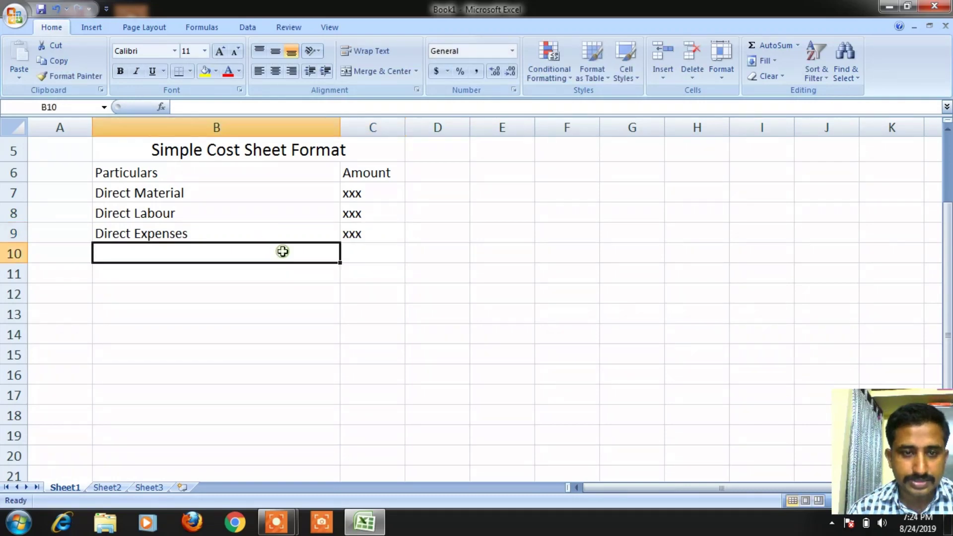
pyautogui.write('Prim')
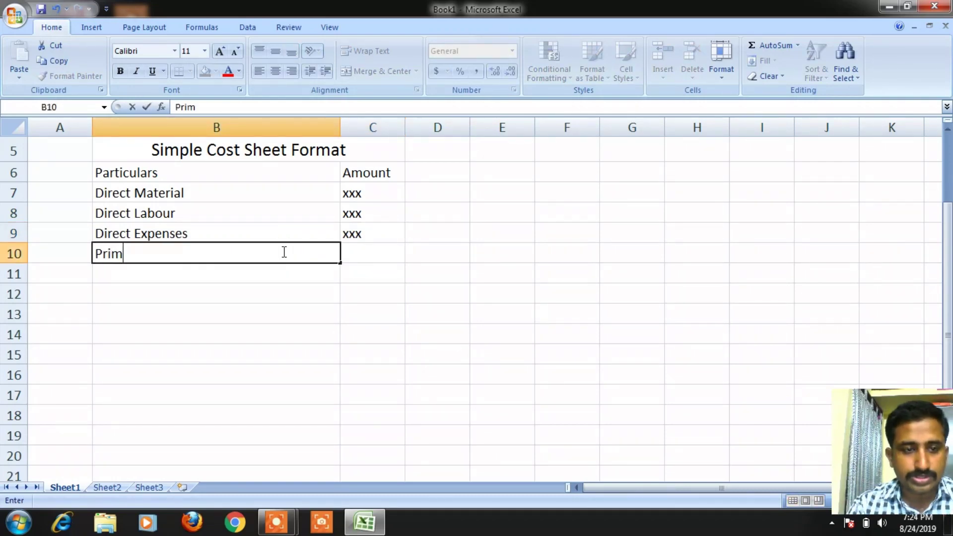
pyautogui.write('e Cost')
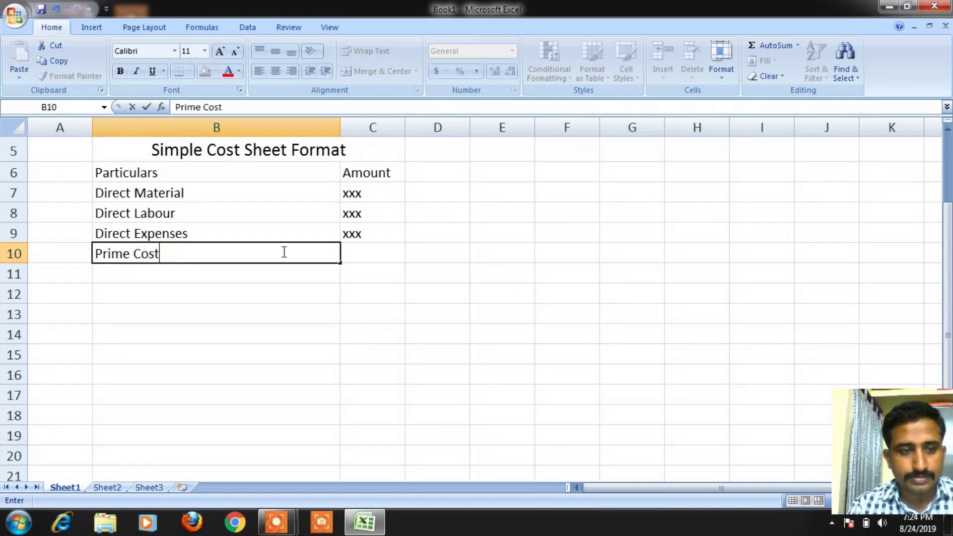
pyautogui.press('Return')
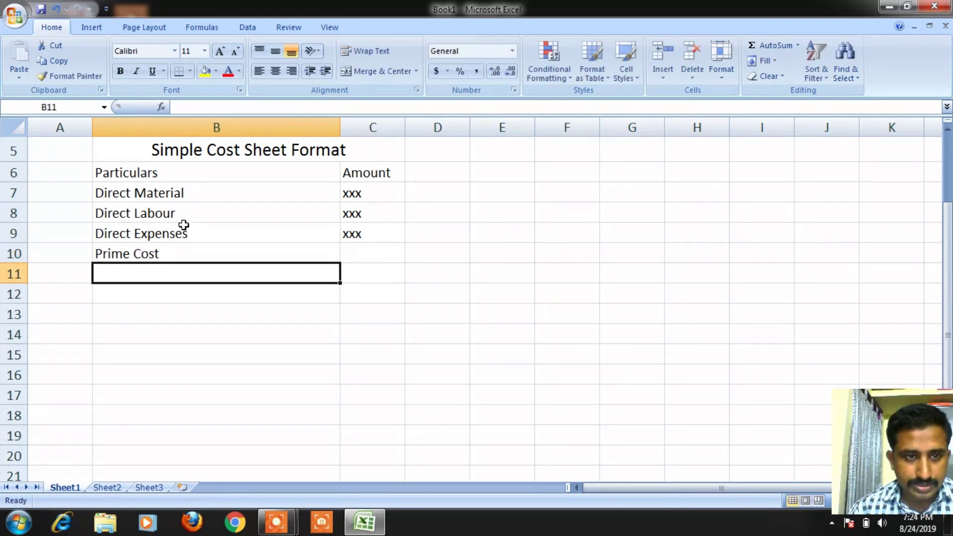
pyautogui.click(208, 251)
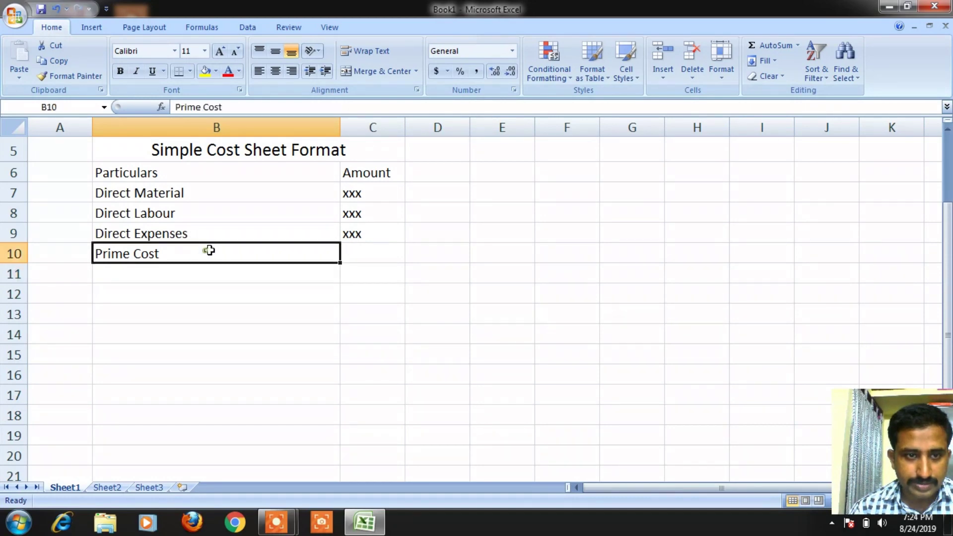
pyautogui.click(292, 72)
pyautogui.click(370, 252)
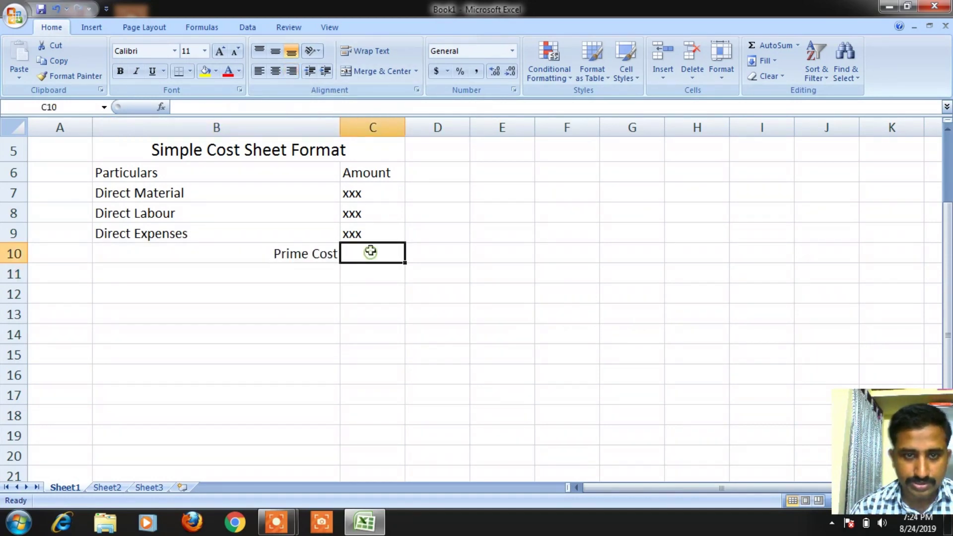
pyautogui.write('xxx')
pyautogui.press('Return')
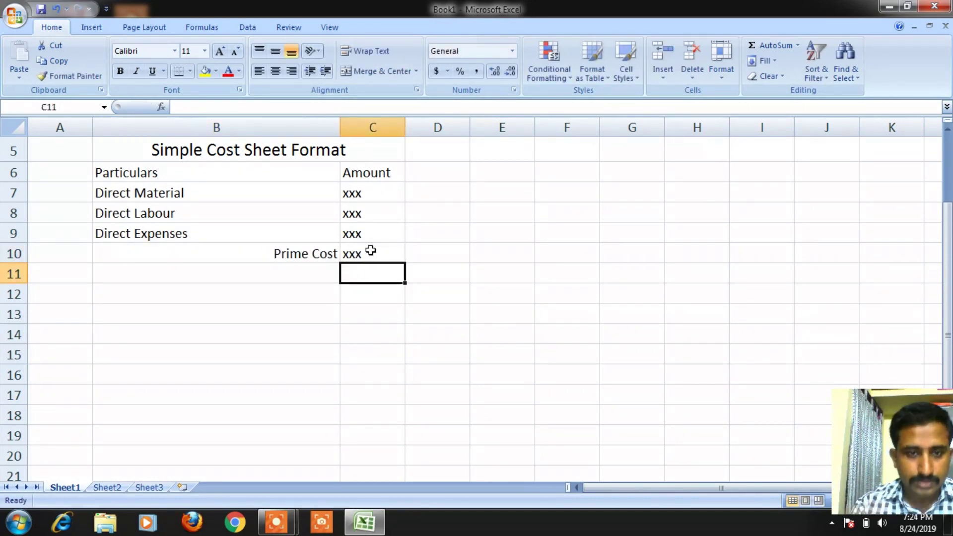
pyautogui.press('Left')
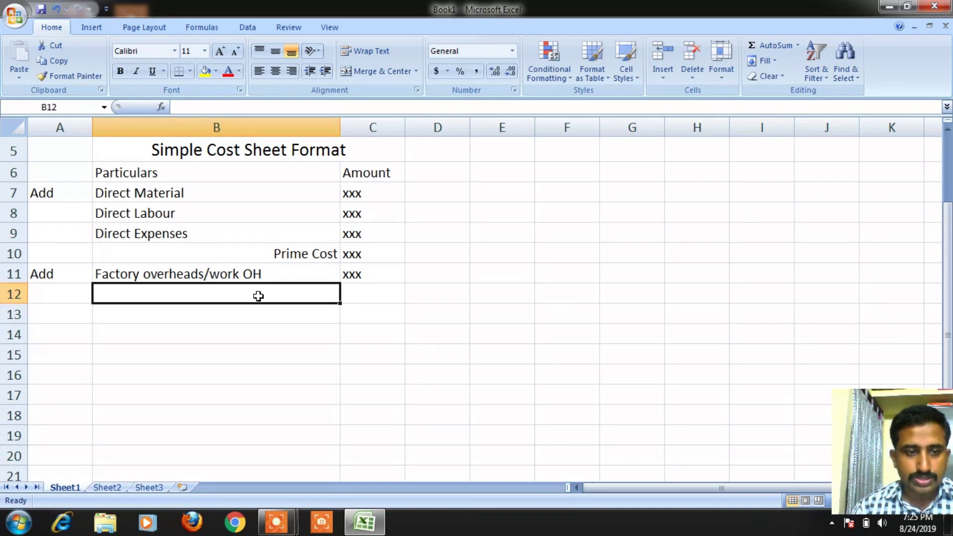
# Add the Factory cost/ work cost row with amount xxx.
pyautogui.write('F')
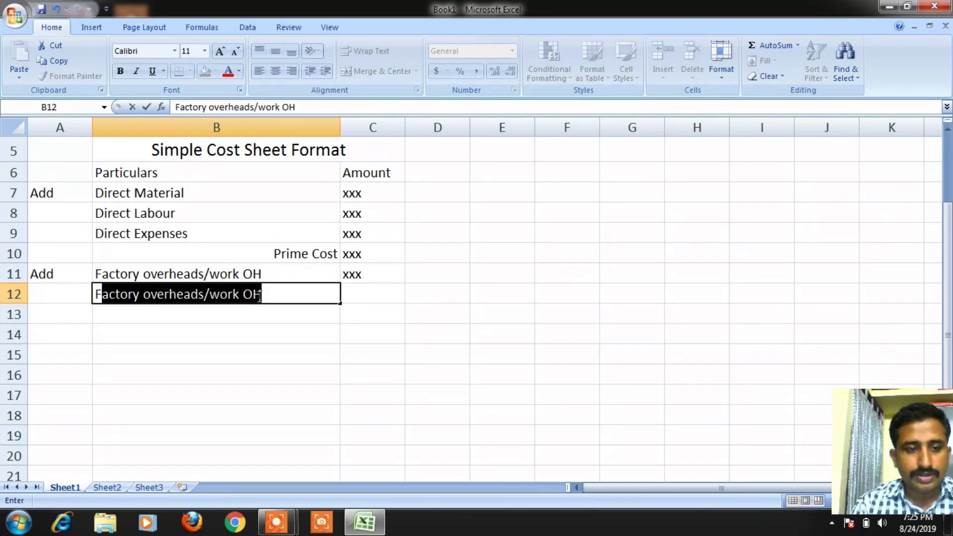
pyautogui.write('actory c')
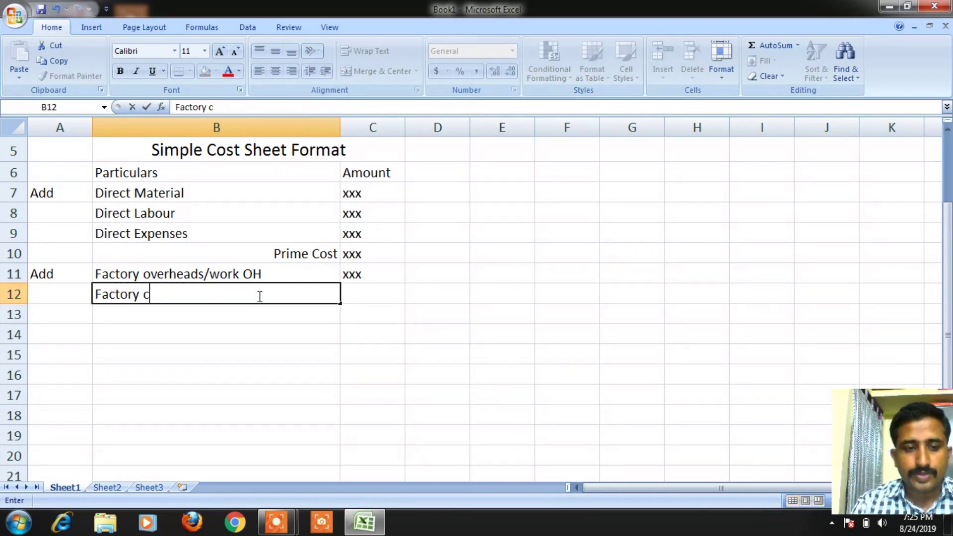
pyautogui.write('ot')
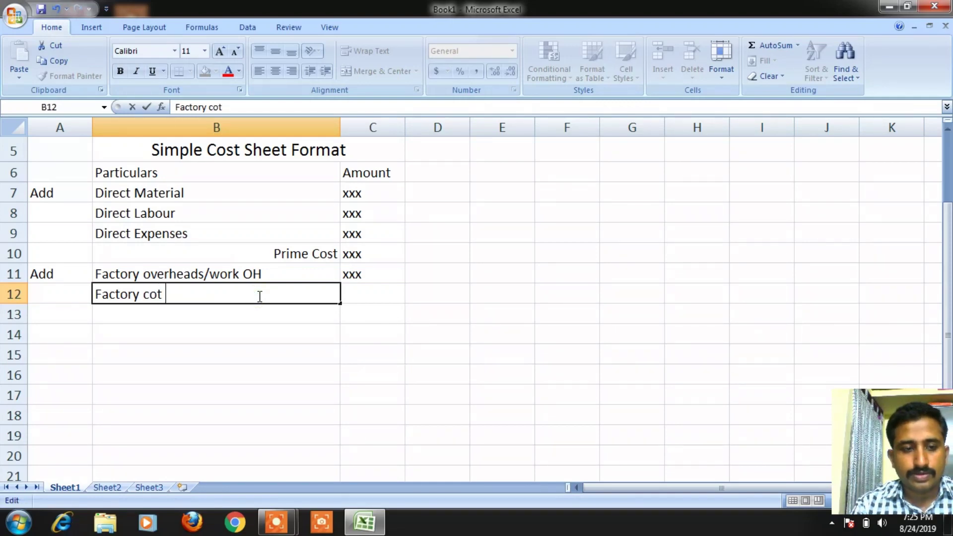
pyautogui.press('BackSpace')
pyautogui.write('st/ ')
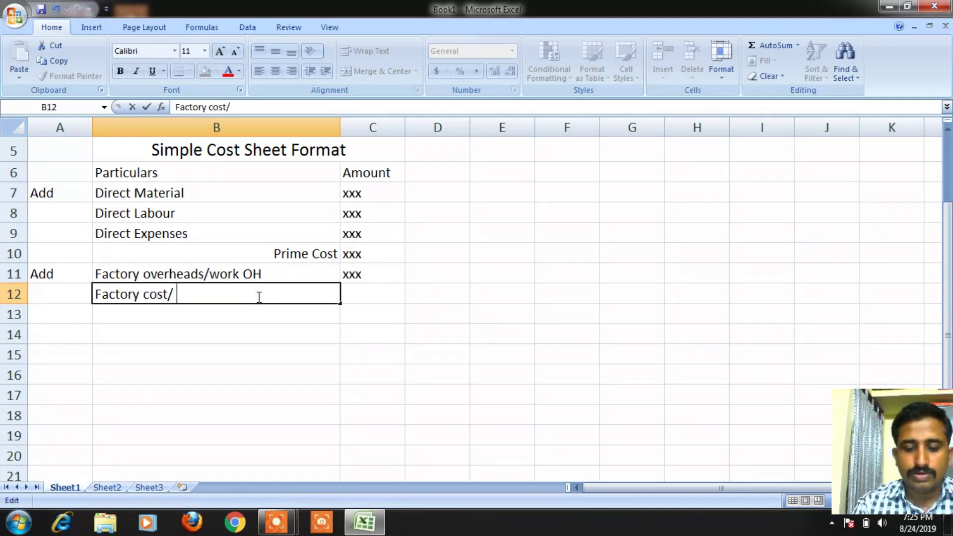
pyautogui.write('work ')
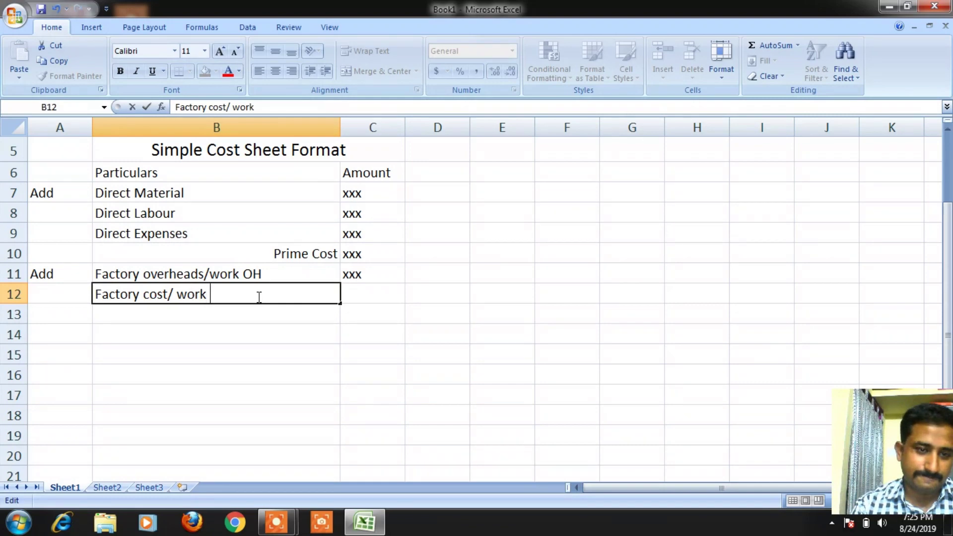
pyautogui.write('cost')
pyautogui.press('Tab')
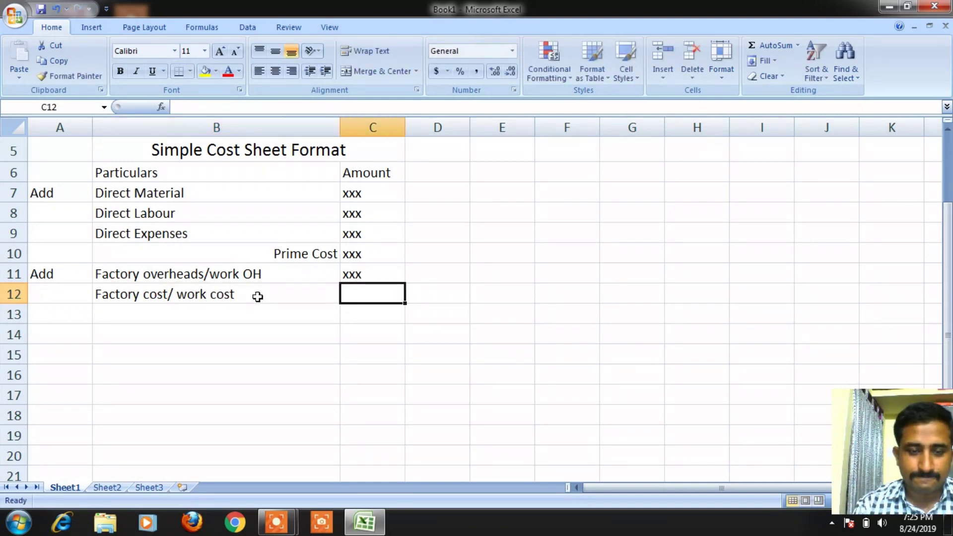
pyautogui.write('xxx')
pyautogui.press('Return')
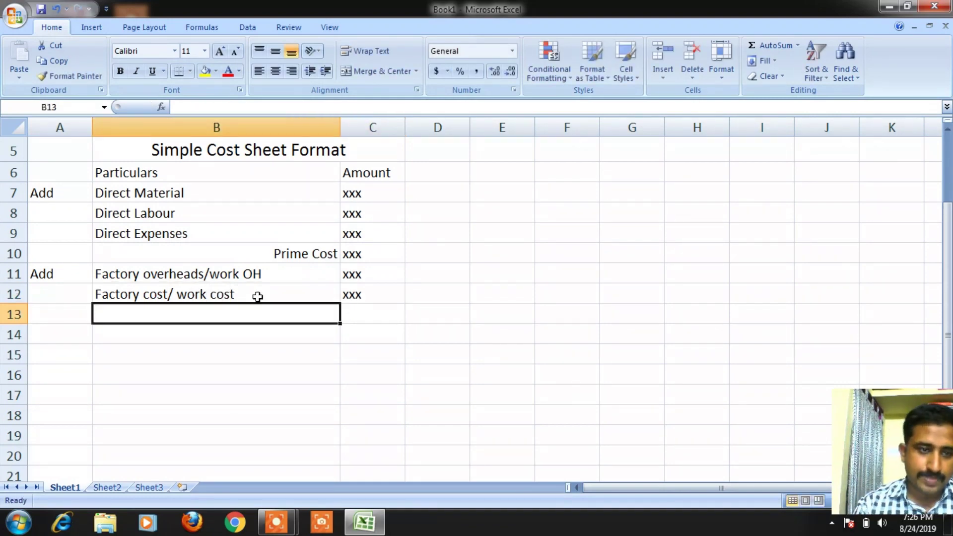
pyautogui.press('Left')
# Add an Add-marked Office OH/ Admin Oh row in row 13 with amount xxx.
pyautogui.write('Add')
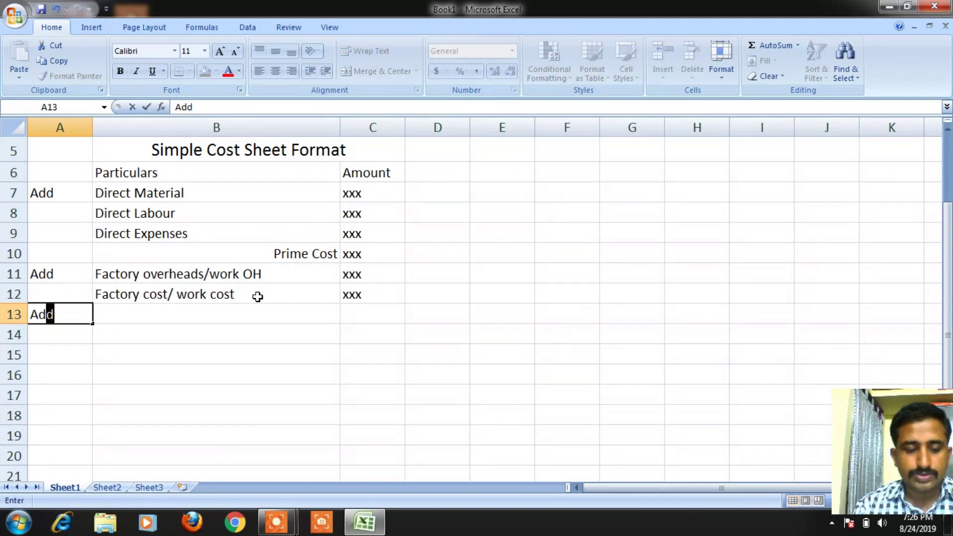
pyautogui.press('Tab')
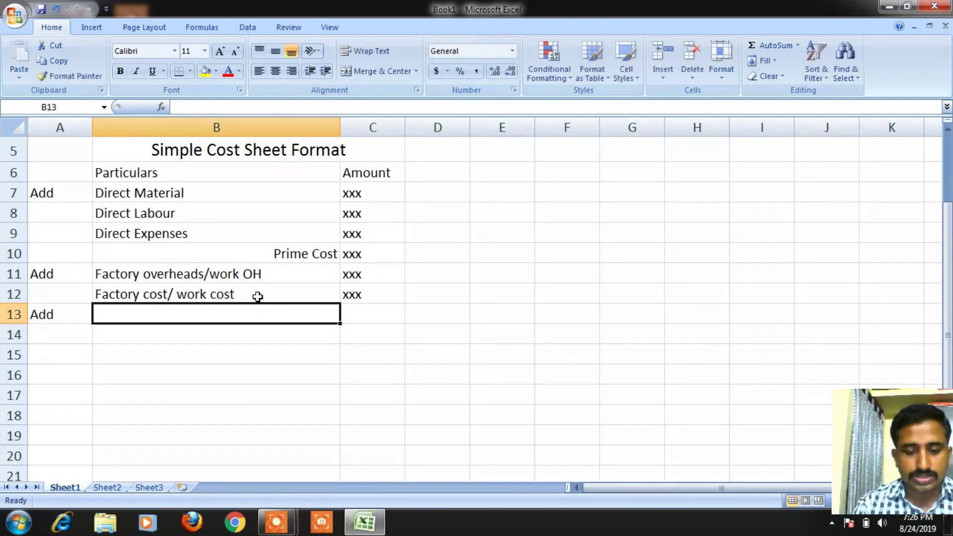
pyautogui.write('Office O')
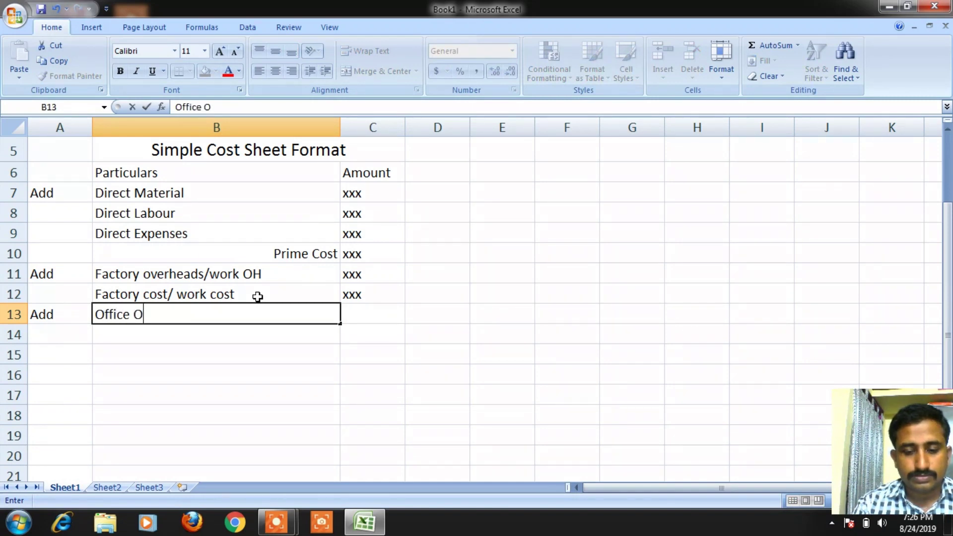
pyautogui.write('h')
pyautogui.press('BackSpace')
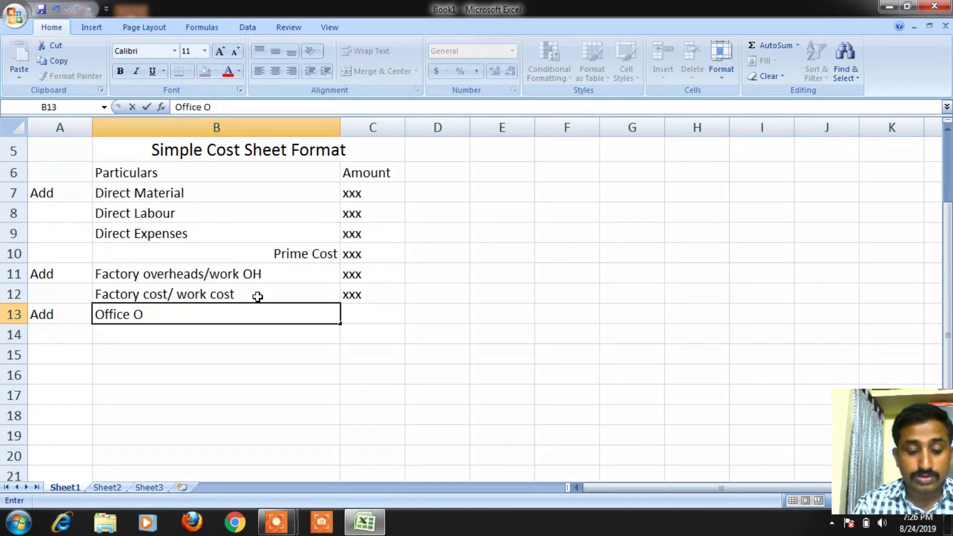
pyautogui.write('H / ')
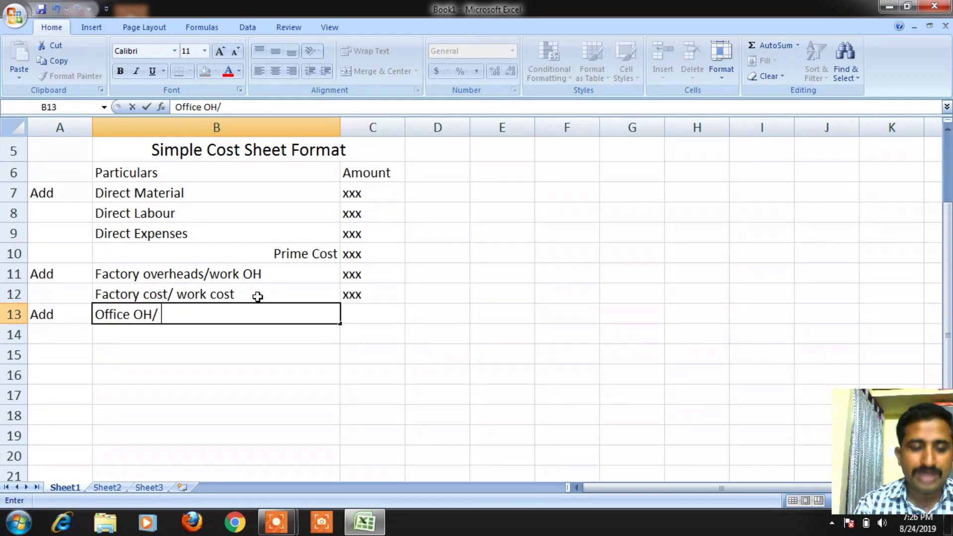
pyautogui.write('Admin Oh')
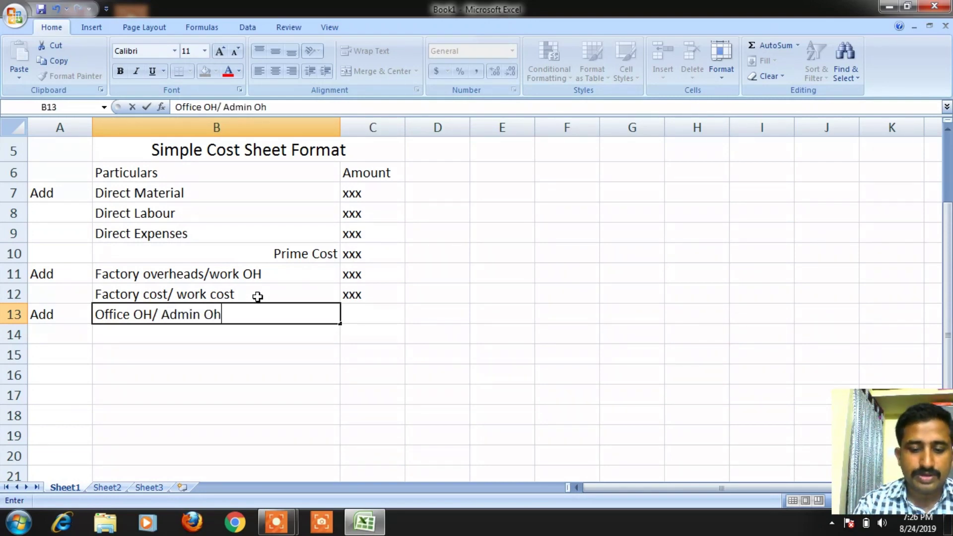
pyautogui.press('Tab')
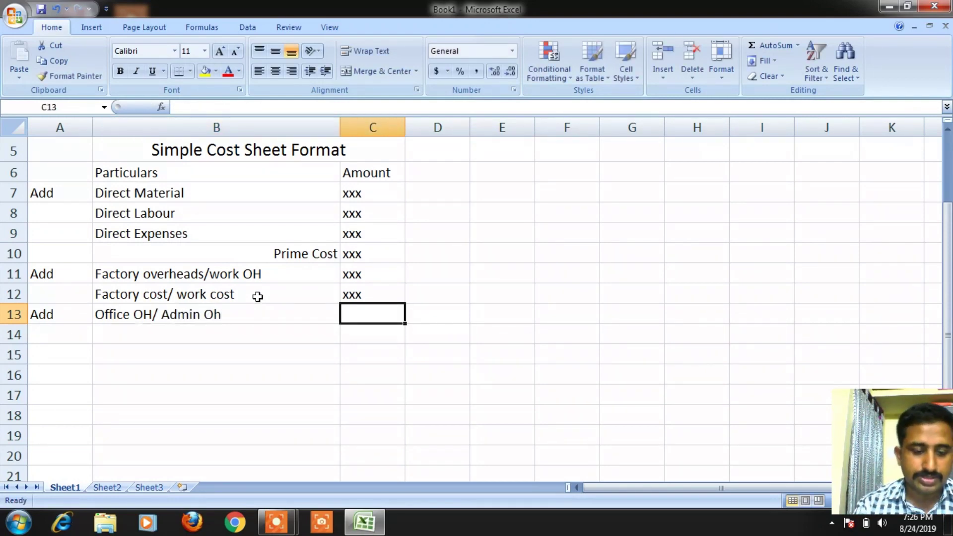
pyautogui.write('xxx')
pyautogui.press('Return')
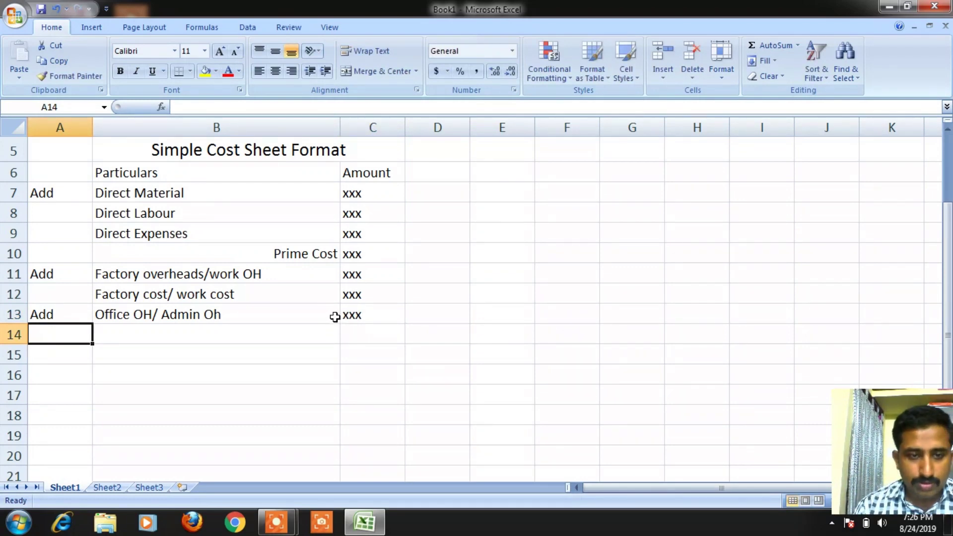
# Add the Cost of Production row in B14 with amount xxx.
pyautogui.click(321, 335)
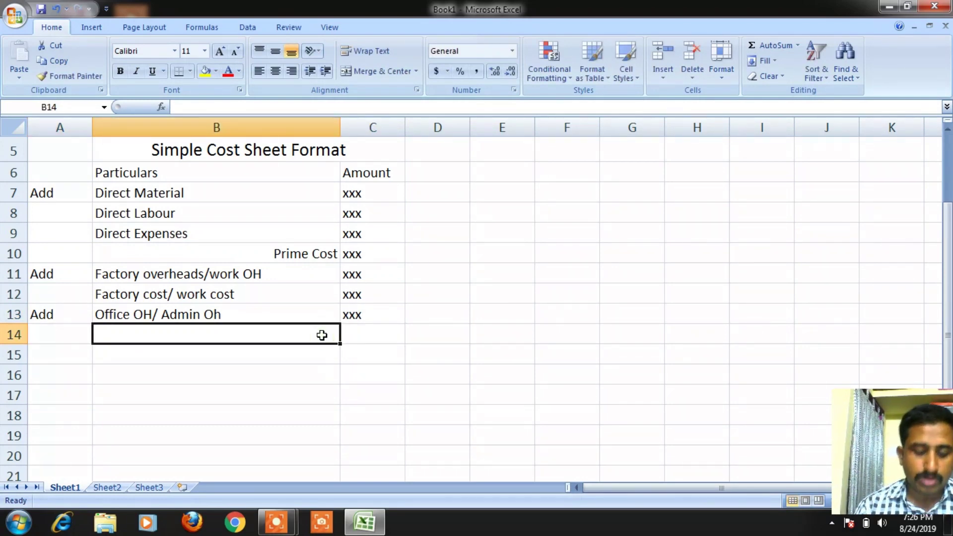
pyautogui.write('Cos')
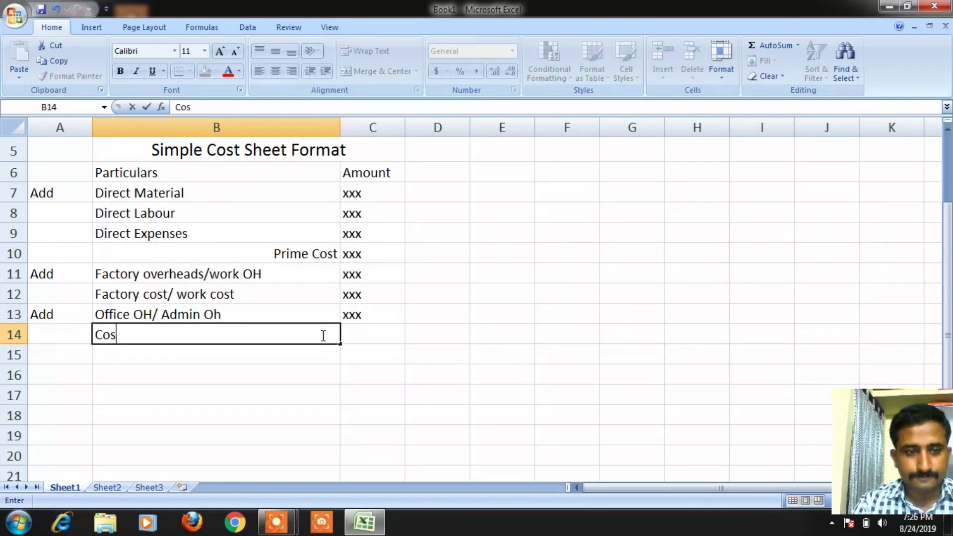
pyautogui.write('t of')
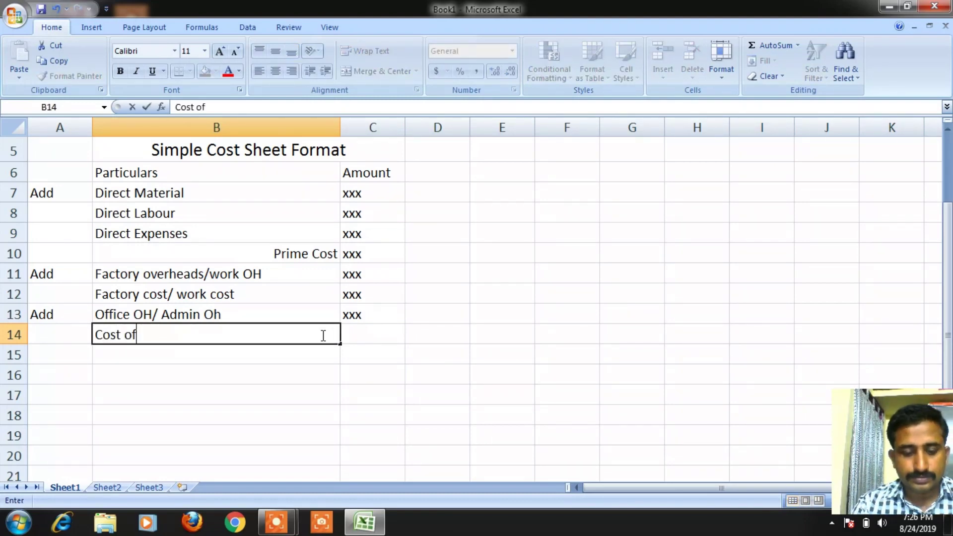
pyautogui.write(' Production')
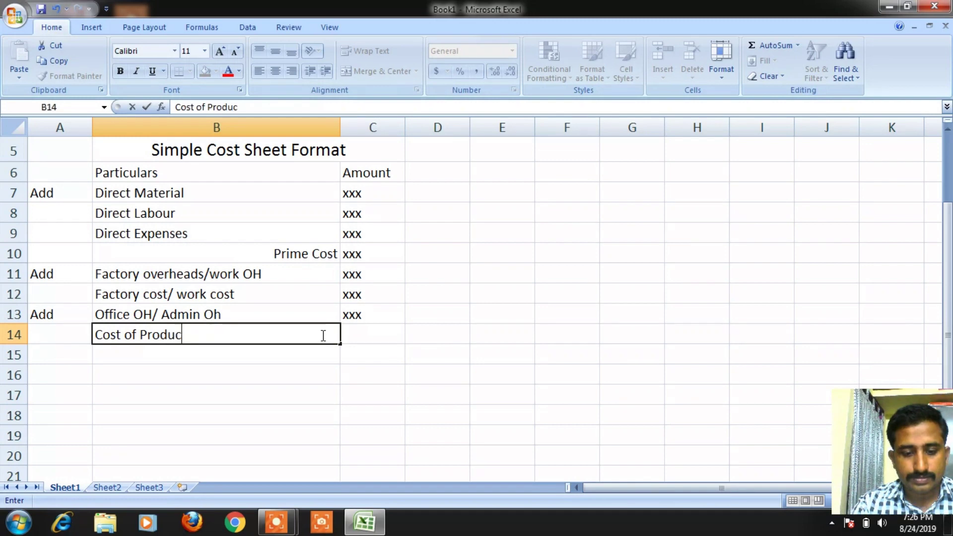
pyautogui.press('Tab')
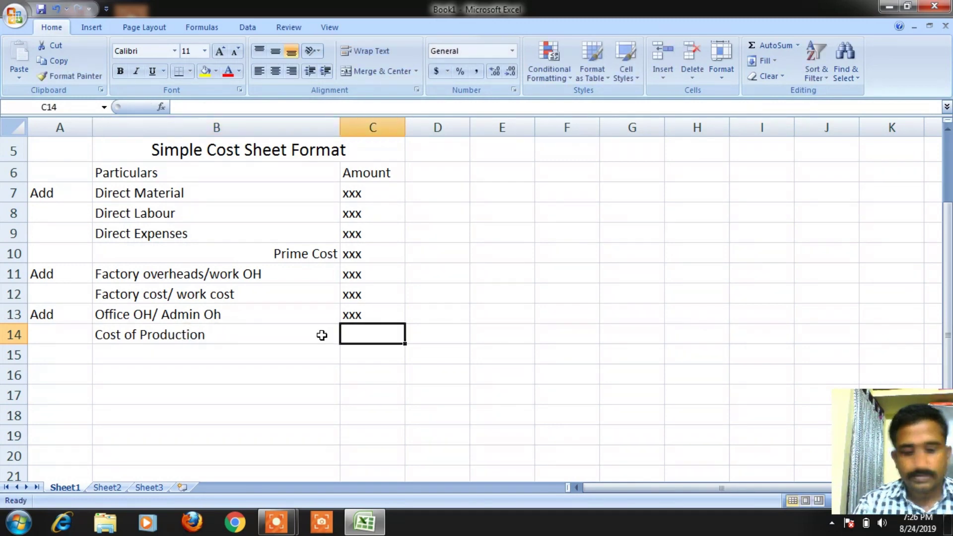
pyautogui.write('xxx')
pyautogui.press('Return')
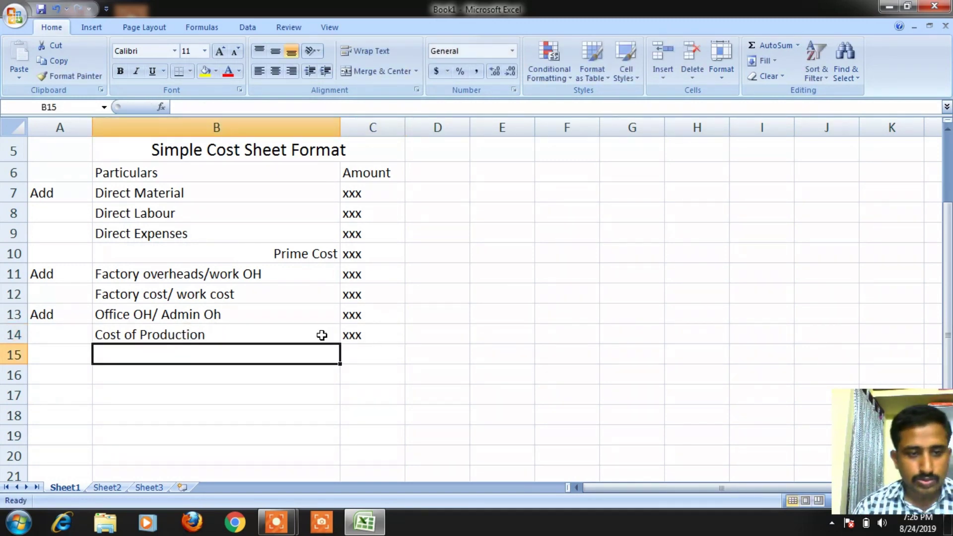
# Mark A15 with Add and type the Selling and Distribution Oh label in B15.
pyautogui.click(78, 353)
pyautogui.write('Add')
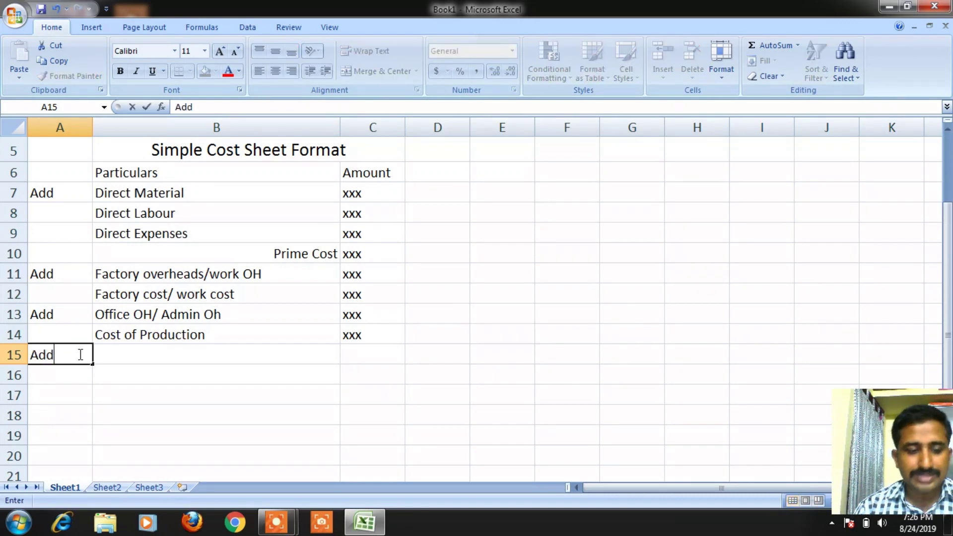
pyautogui.press('Tab')
pyautogui.write('Sellinf')
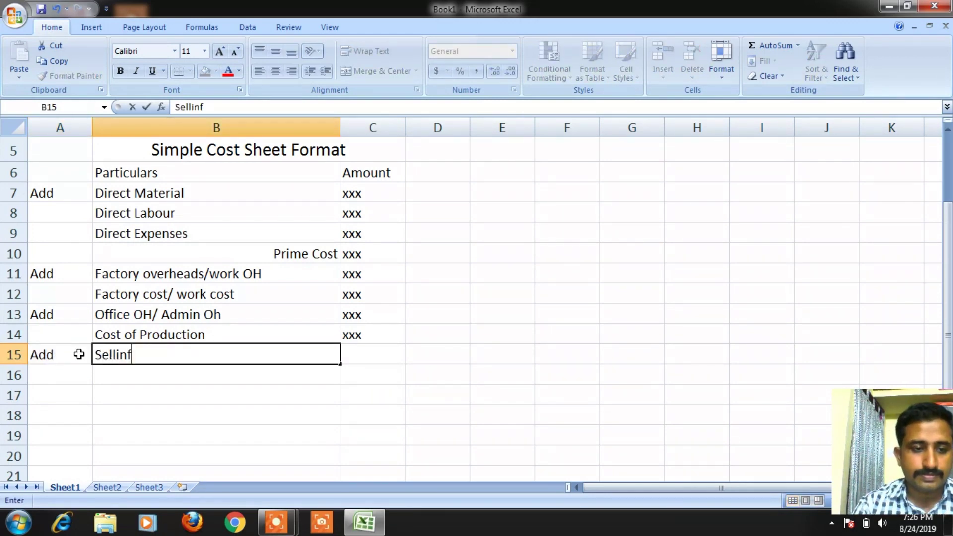
pyautogui.press('BackSpace')
pyautogui.write('g ')
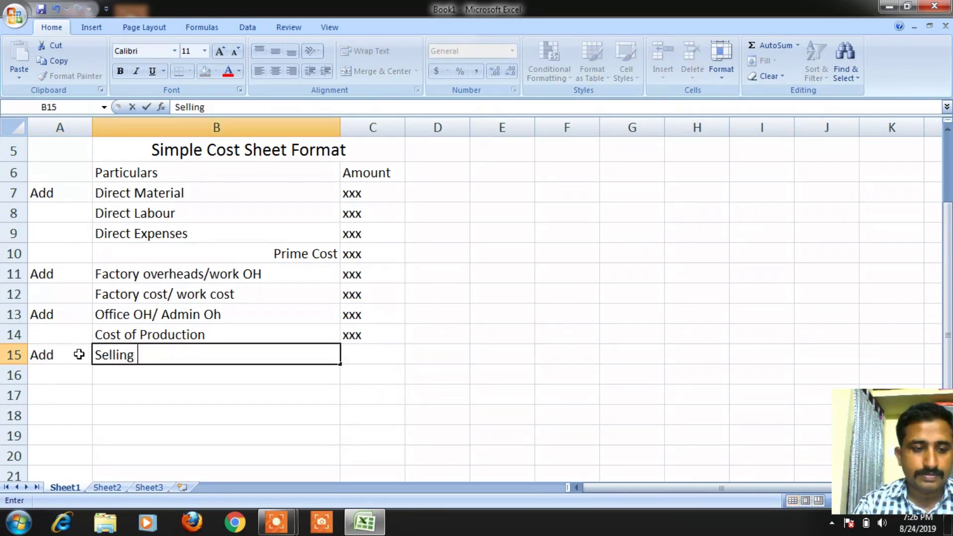
pyautogui.write('and Dis')
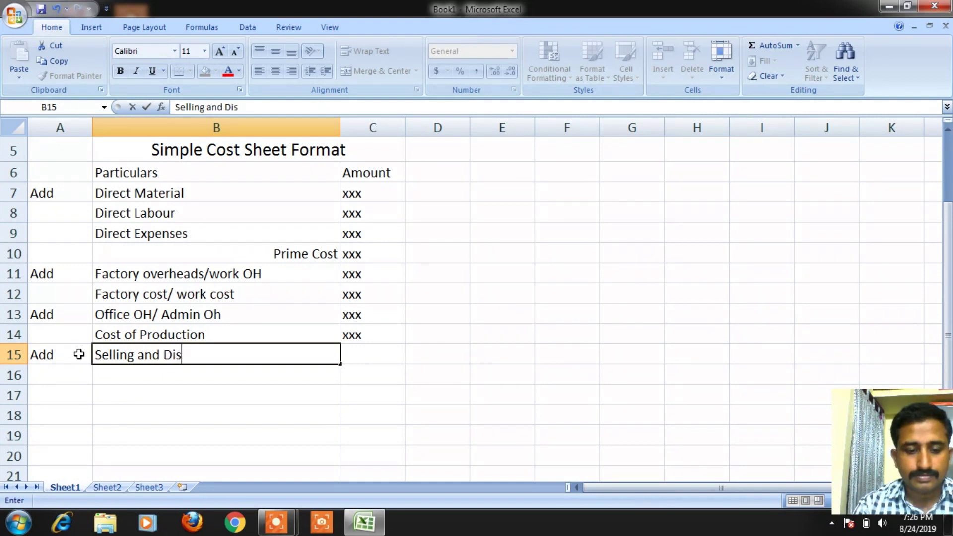
pyautogui.write('tributi')
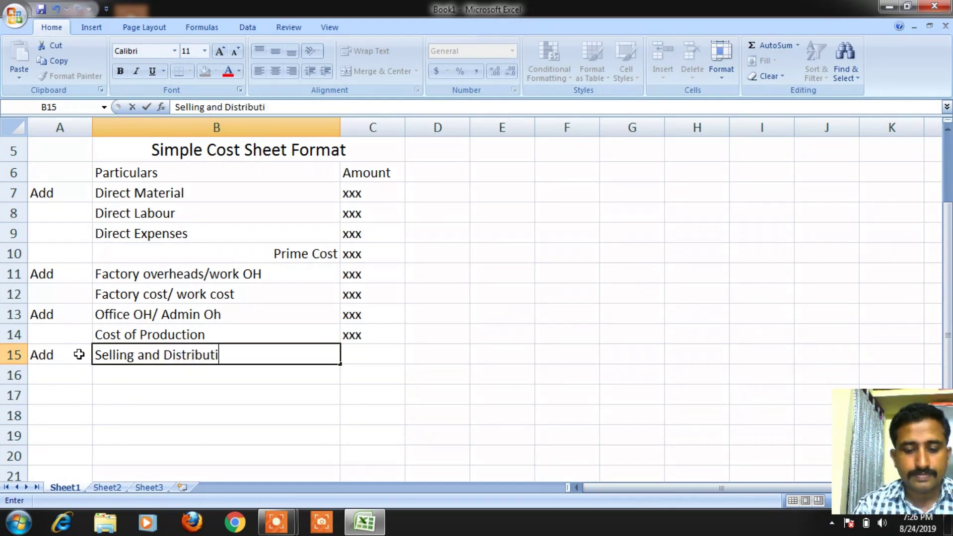
pyautogui.write('on Oh')
pyautogui.press('Tab')
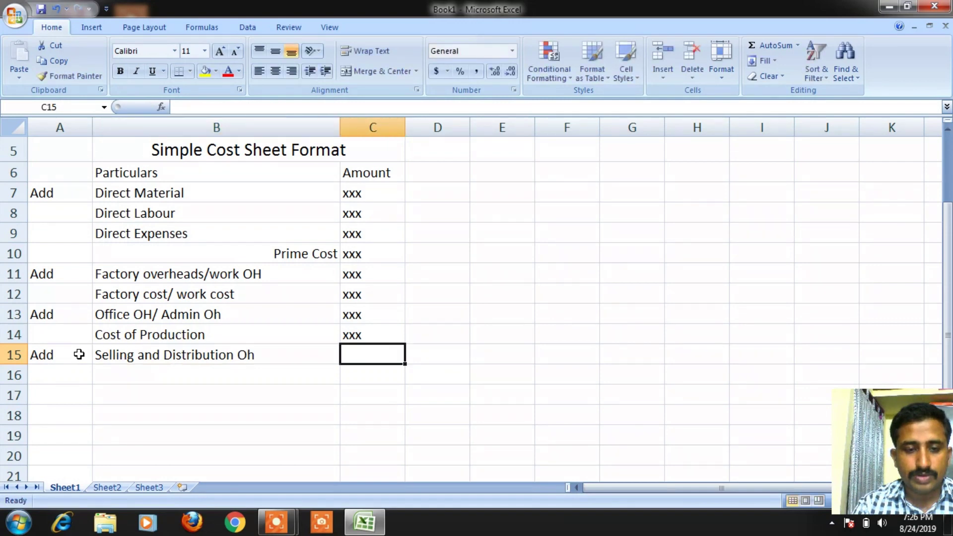
# Correct the label to Selling and Distribution OH and enter amount xxx.
pyautogui.press('Left')
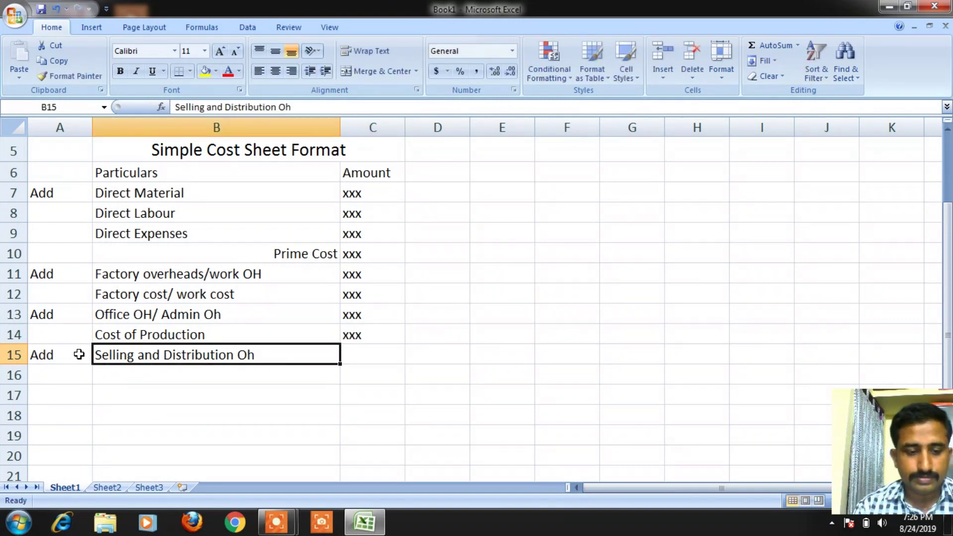
pyautogui.press('F2')
pyautogui.press('BackSpace')
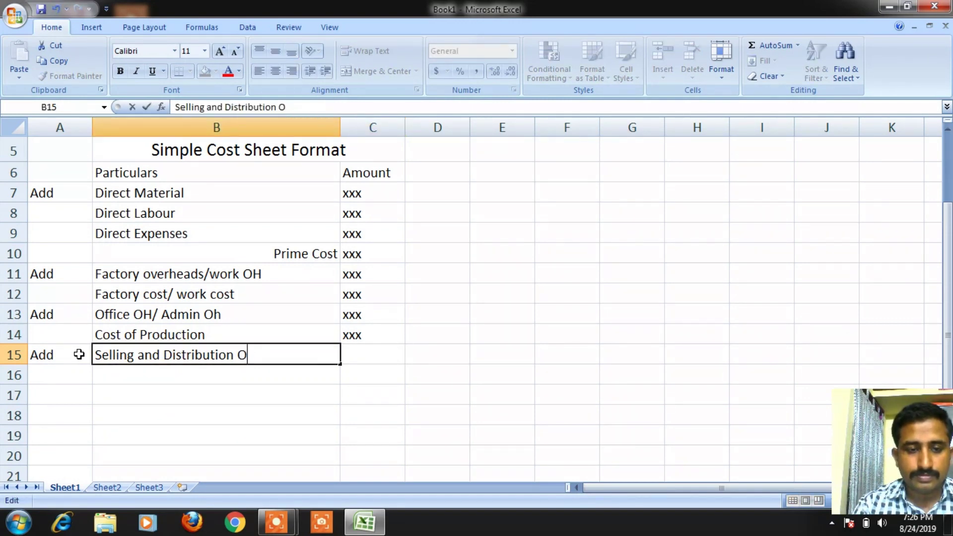
pyautogui.write('H')
pyautogui.press('Tab')
pyautogui.write('xxx')
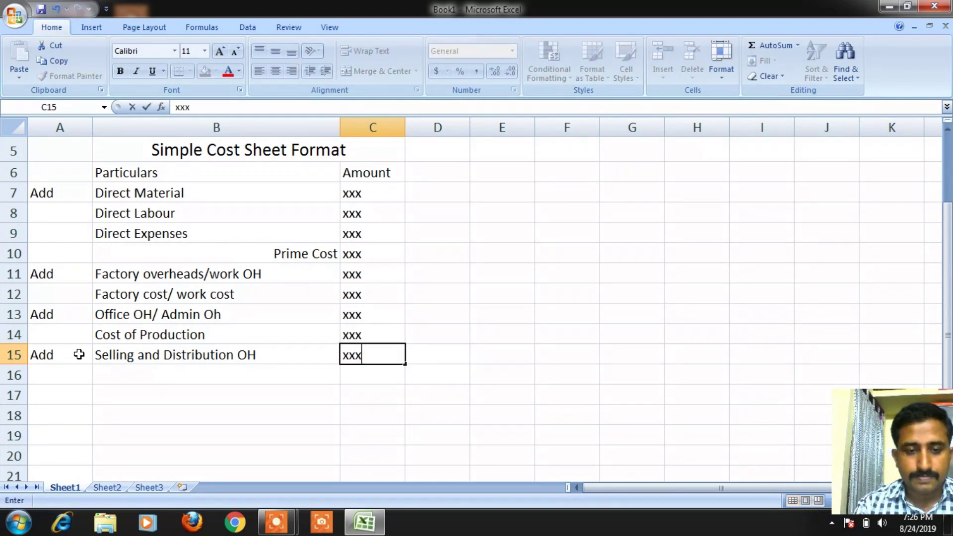
pyautogui.press('Return')
pyautogui.press('Tab')
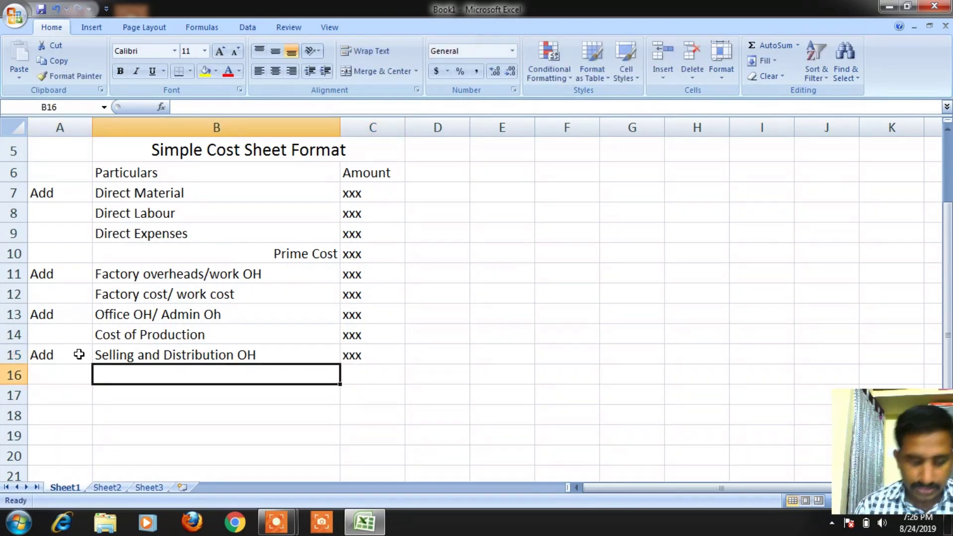
# Add the Cost of sale row with amount xx.
pyautogui.write('Cos')
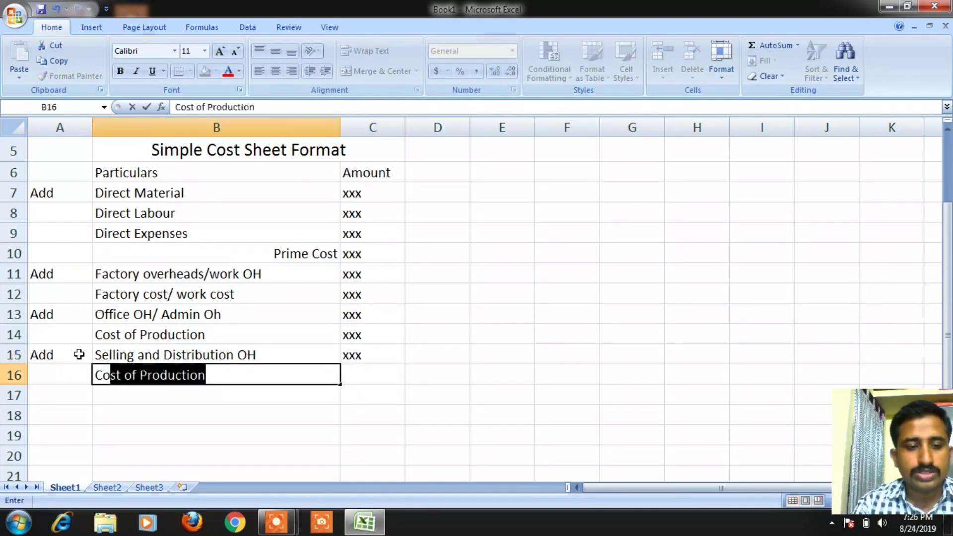
pyautogui.write('t of ')
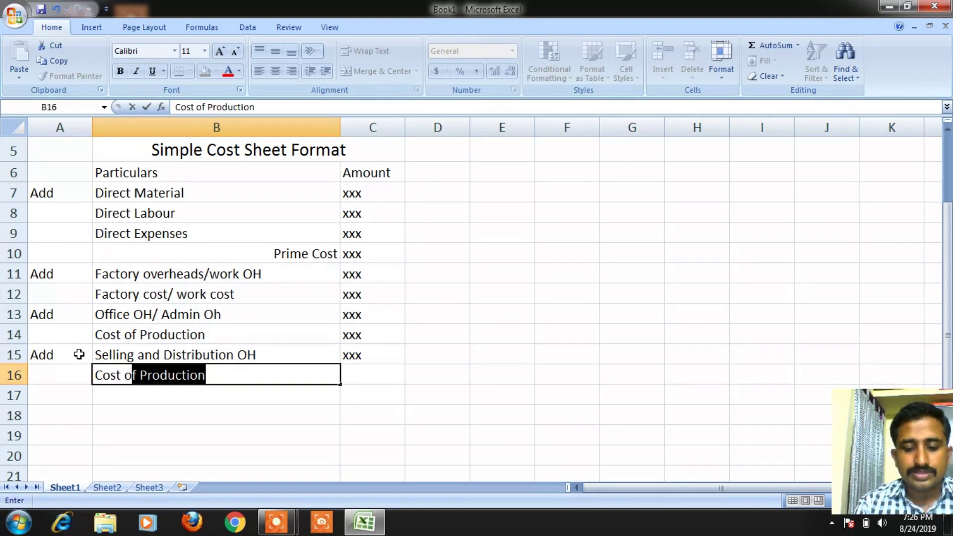
pyautogui.write('sale')
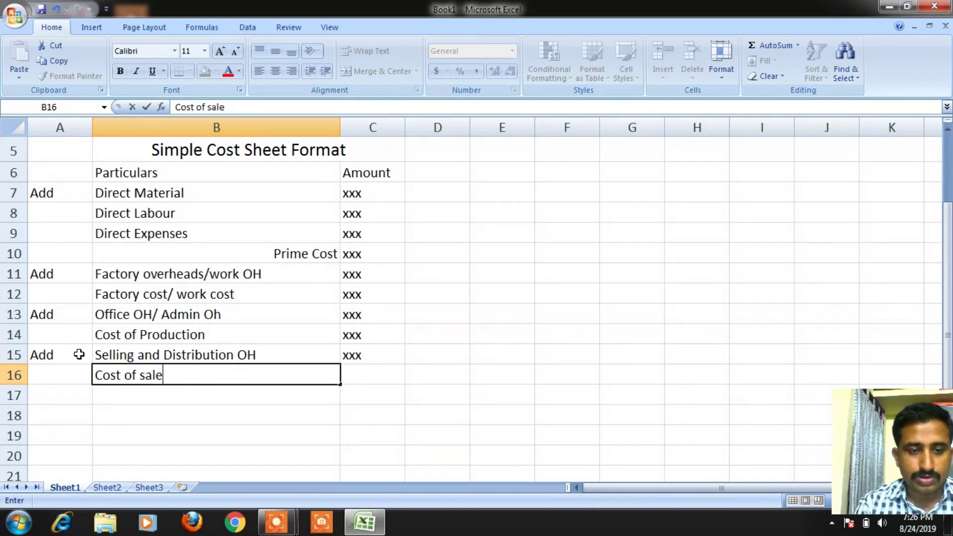
pyautogui.press('Tab')
pyautogui.write('xx')
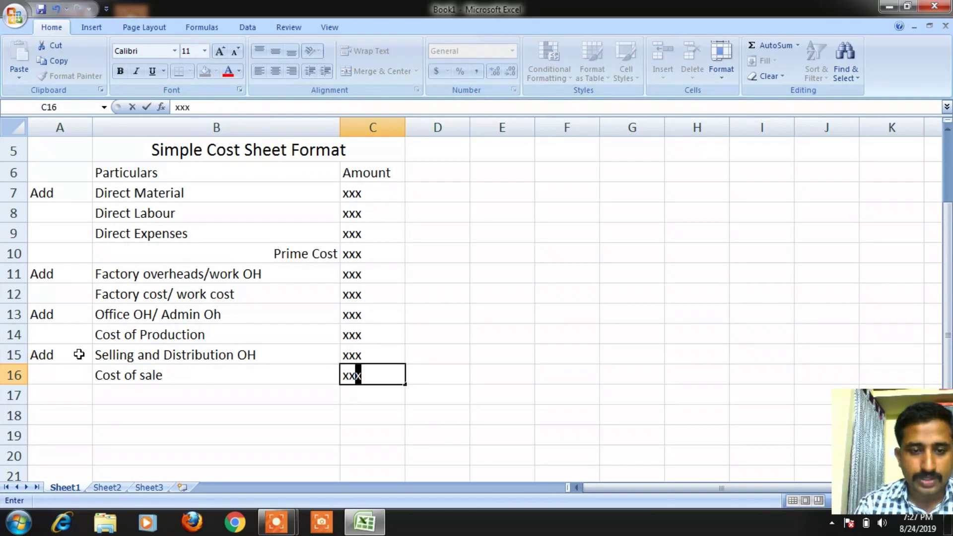
pyautogui.press('Return')
# Add Porfit and sale rows, each with amount xxx.
pyautogui.write('Porfit')
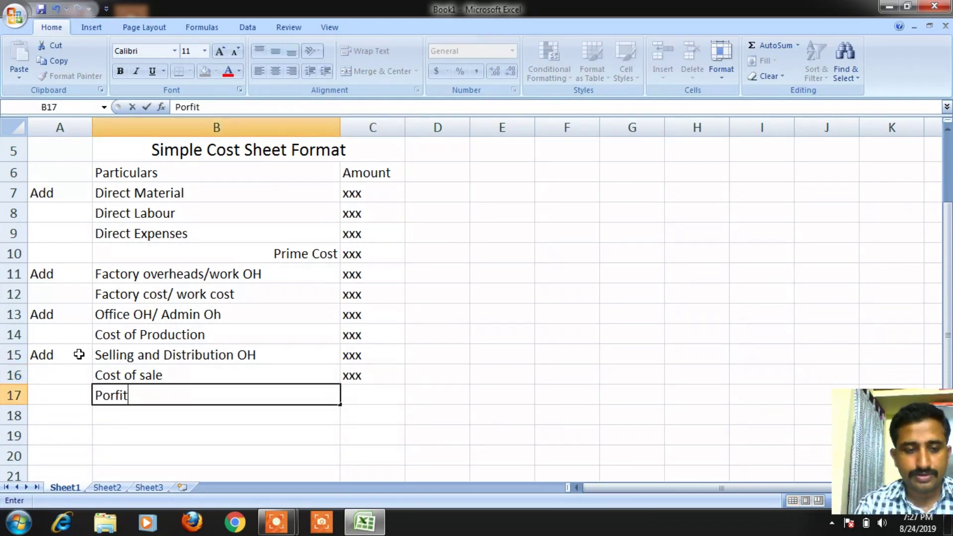
pyautogui.press('Tab')
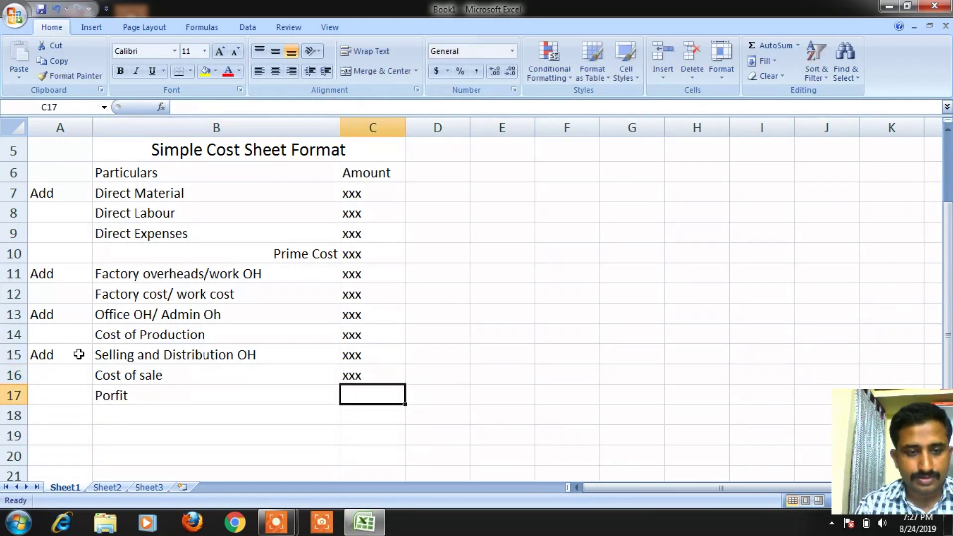
pyautogui.write('xxx')
pyautogui.press('Return')
pyautogui.write('sale')
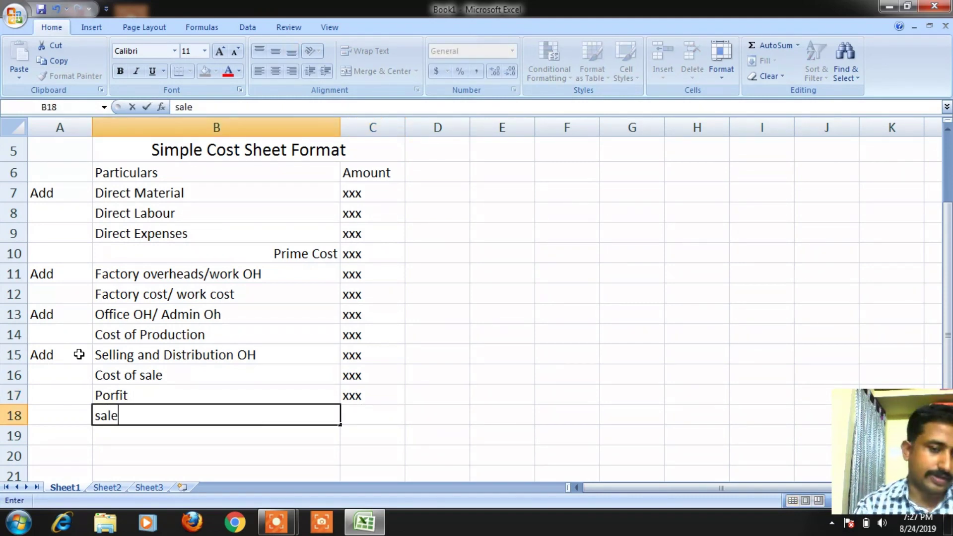
pyautogui.press('Tab')
pyautogui.write('xxx')
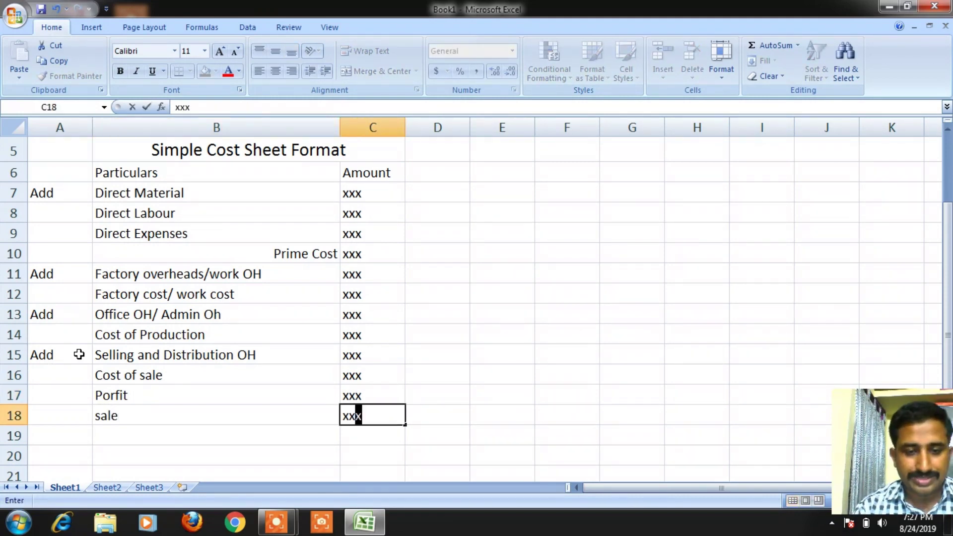
pyautogui.press('Return')
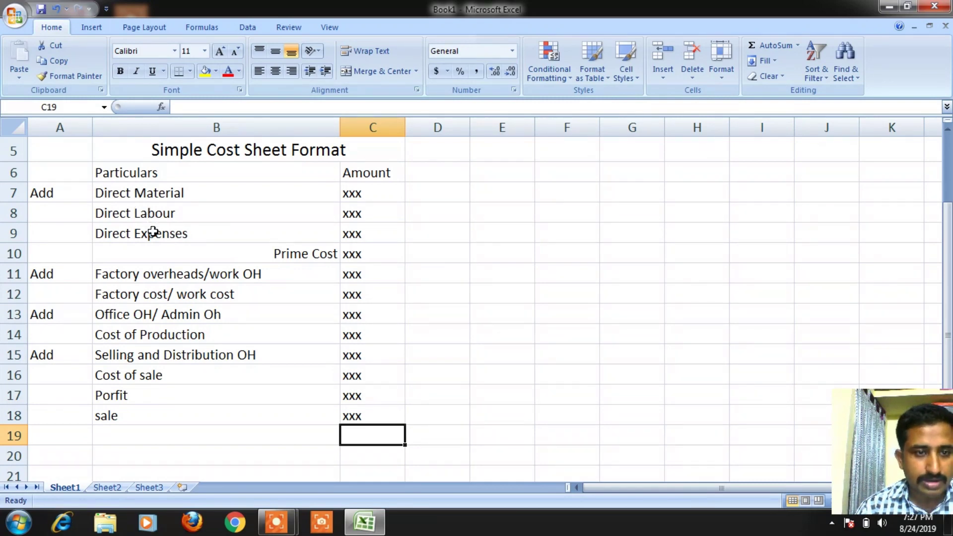
# Colour the Prime Cost label and amount red.
pyautogui.click(279, 254)
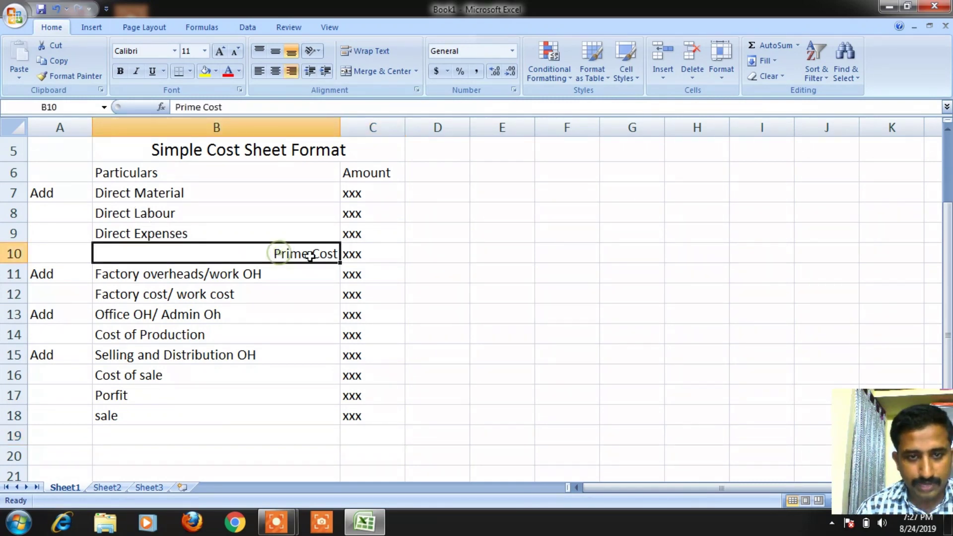
pyautogui.moveTo(326, 252); pyautogui.dragTo(350, 253)
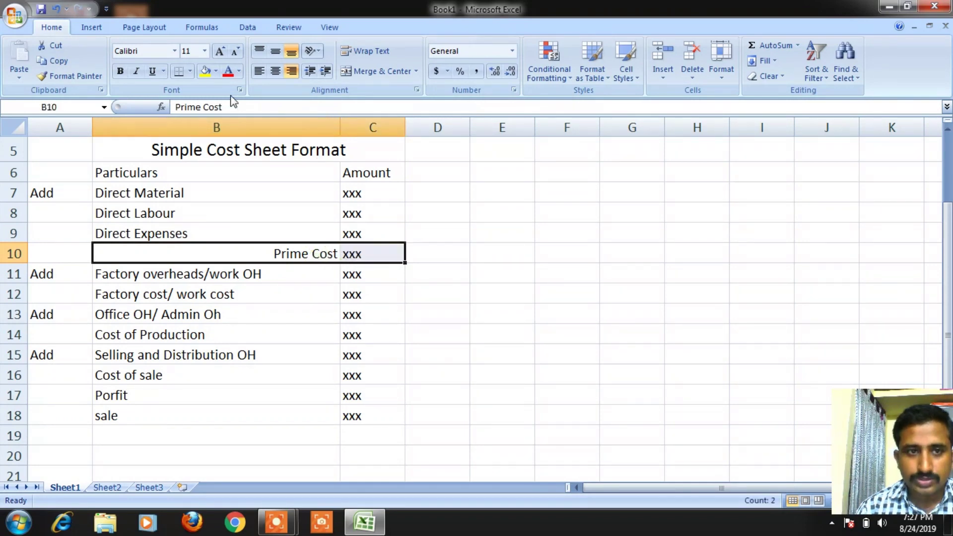
pyautogui.click(228, 71)
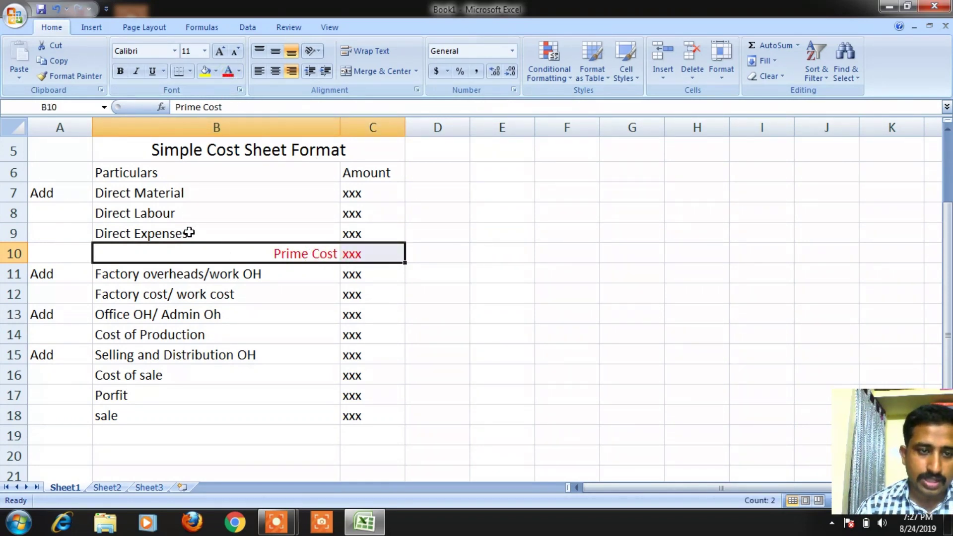
pyautogui.click(230, 274)
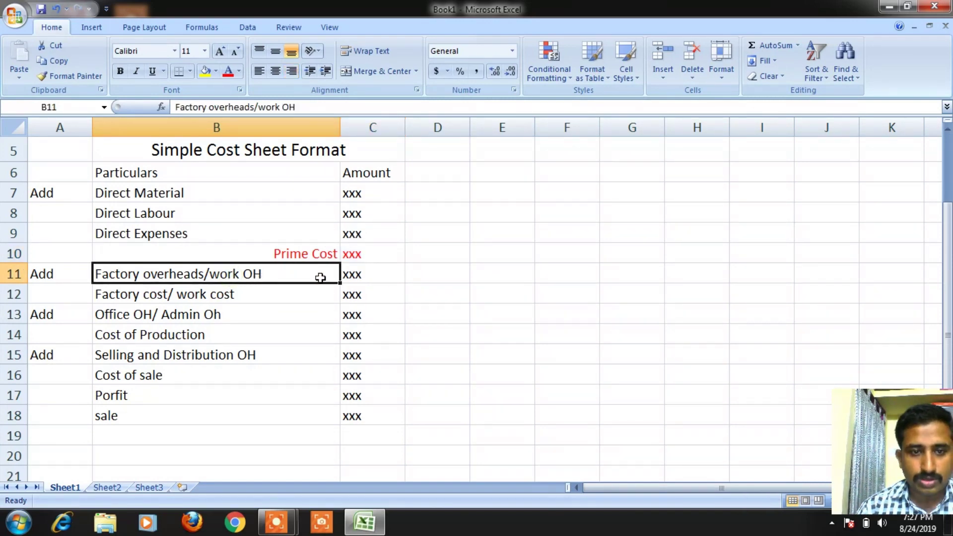
# Colour the Factory cost/ work cost row red and right-align its label.
pyautogui.click(232, 298)
pyautogui.hotkey('shift', 'Right')
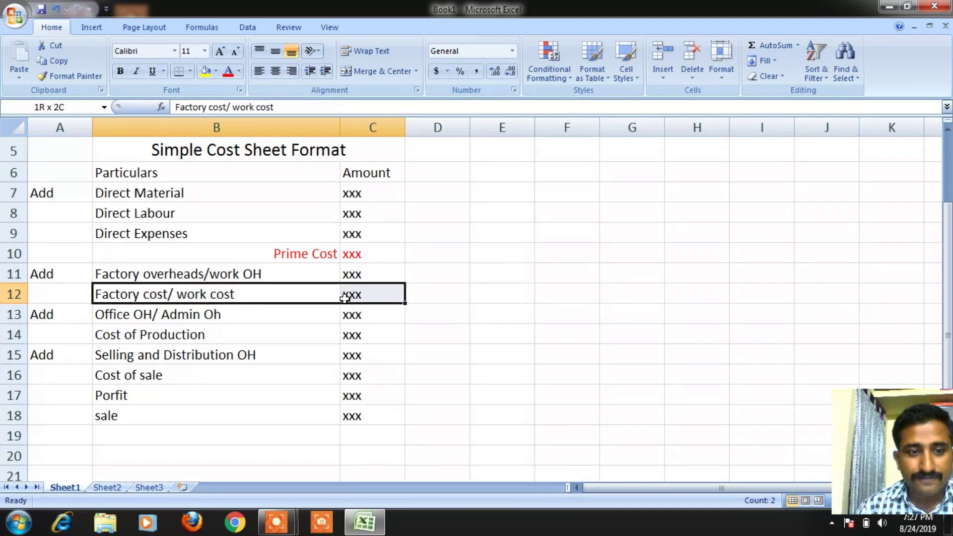
pyautogui.click(228, 71)
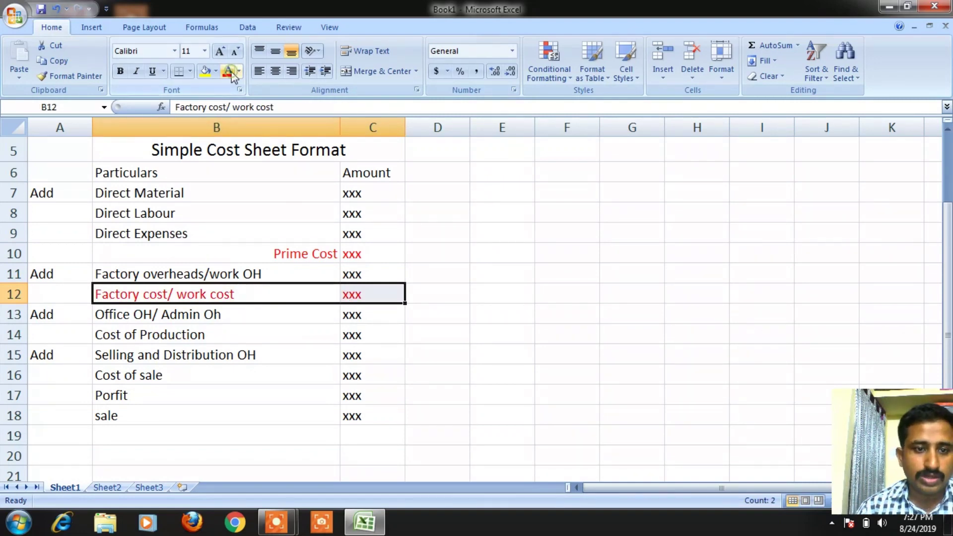
pyautogui.click(266, 295)
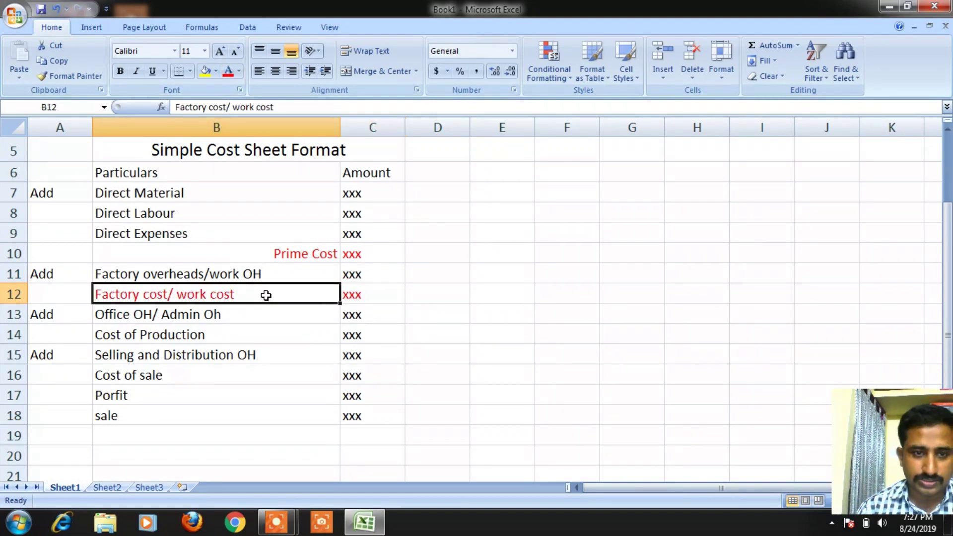
pyautogui.click(292, 72)
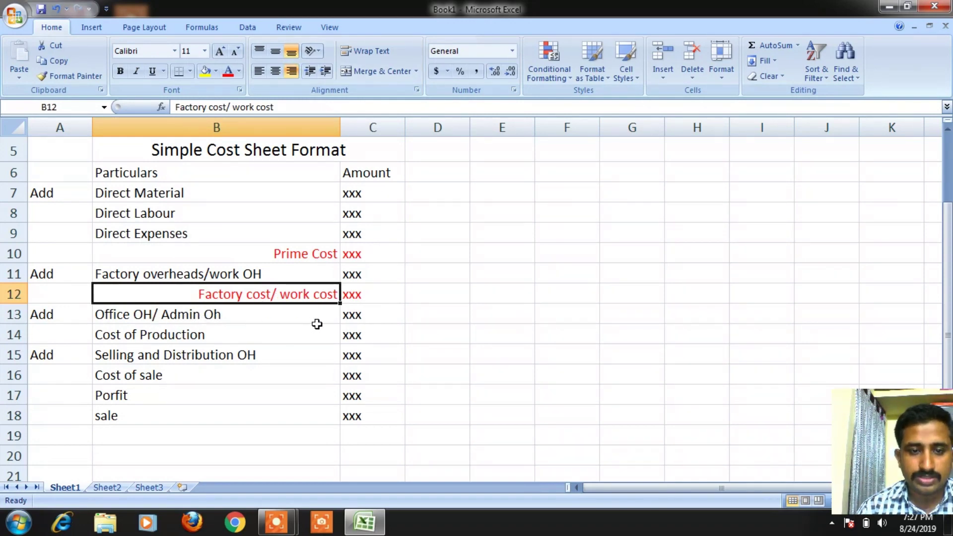
# Colour the Cost of Production row red and right-align its label.
pyautogui.moveTo(262, 335); pyautogui.dragTo(348, 333)
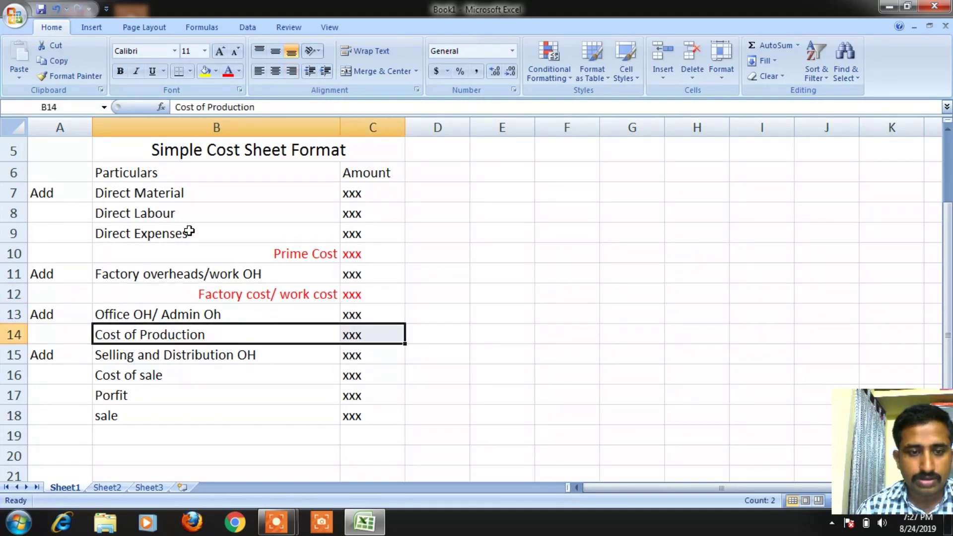
pyautogui.click(228, 71)
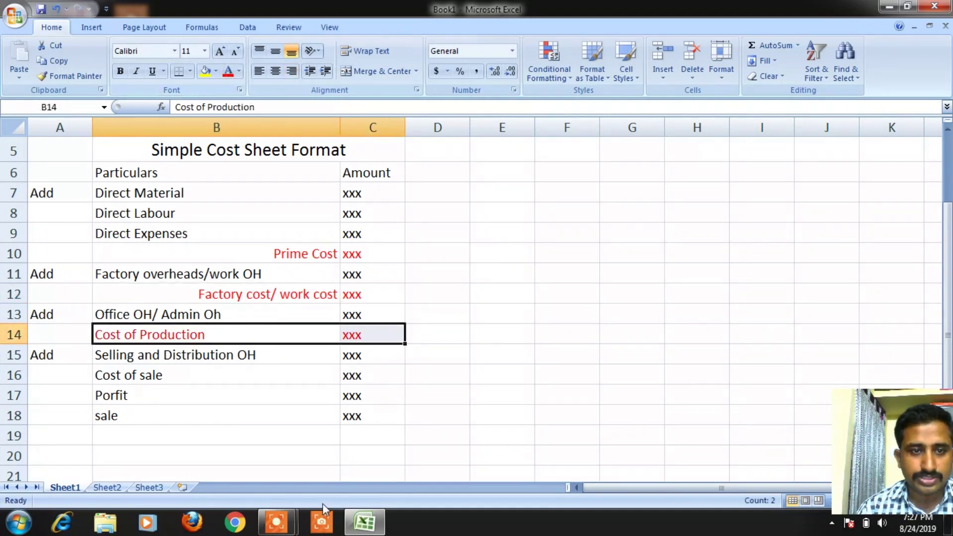
pyautogui.click(298, 335)
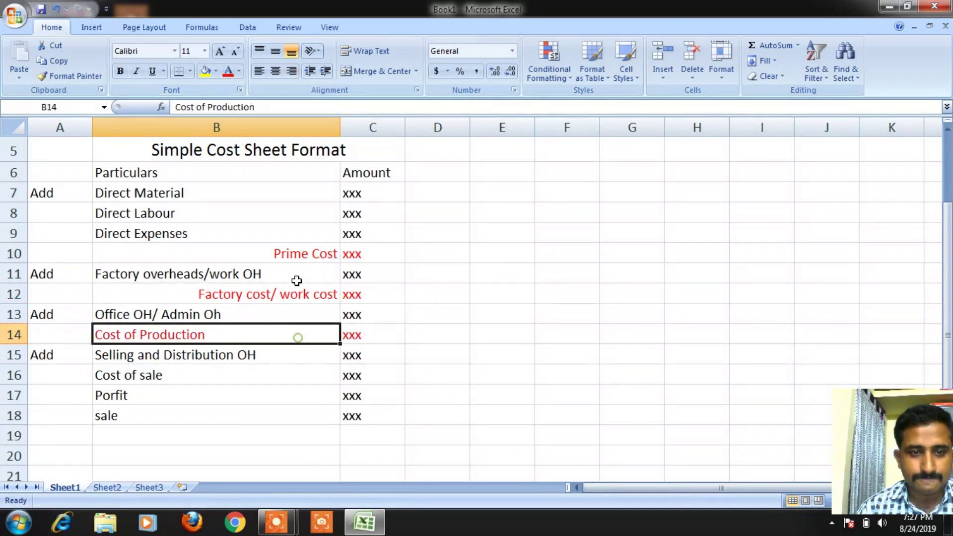
pyautogui.click(288, 72)
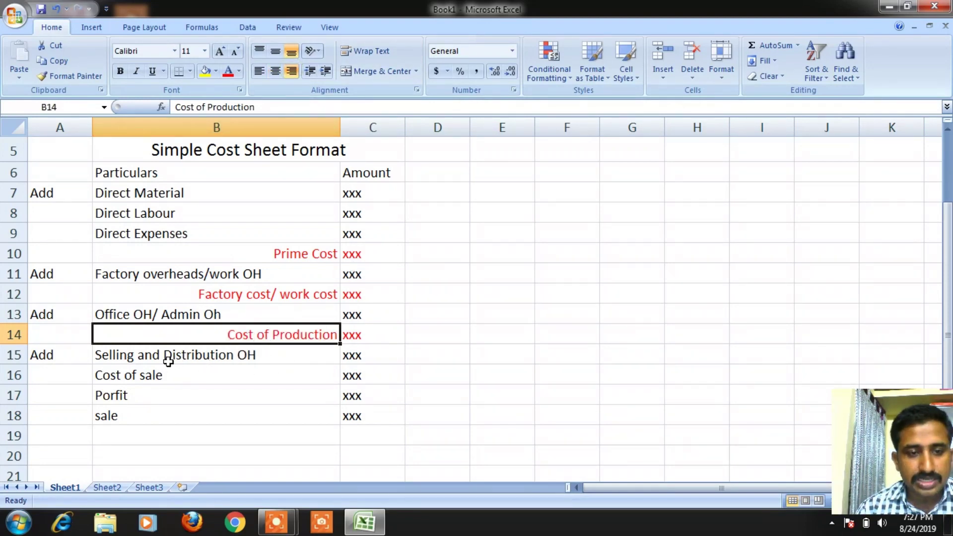
# Right-align the Cost of sale label and colour its label and amount red.
pyautogui.click(228, 376)
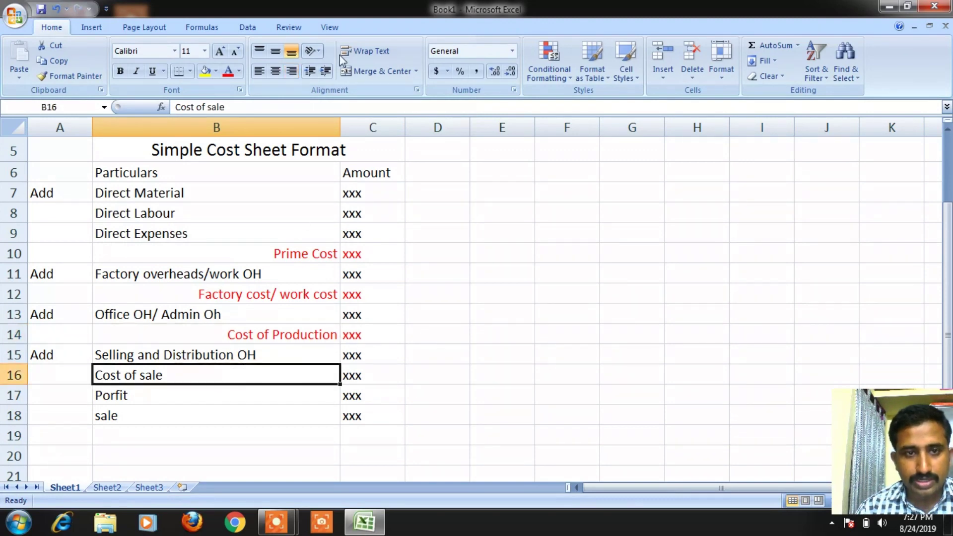
pyautogui.click(291, 71)
pyautogui.click(229, 74)
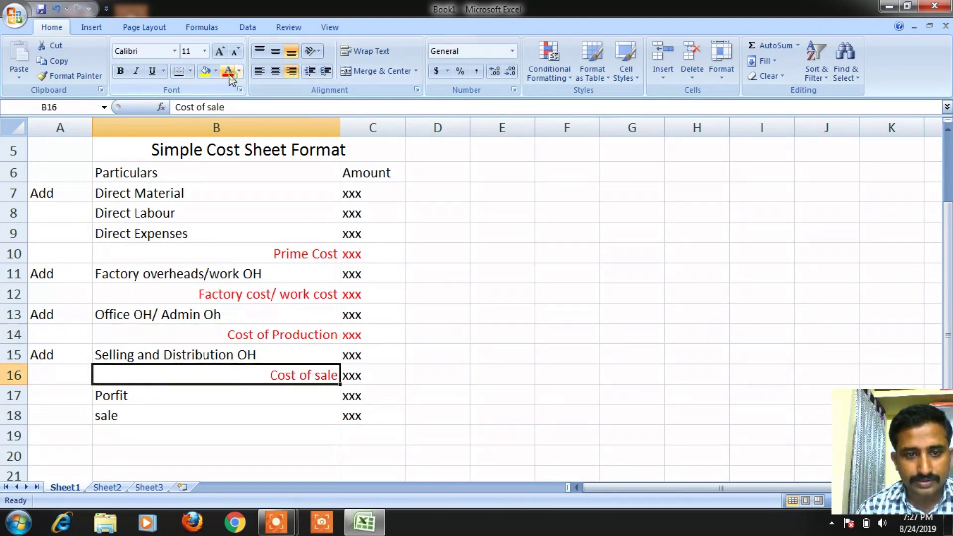
pyautogui.press('Right')
pyautogui.click(227, 71)
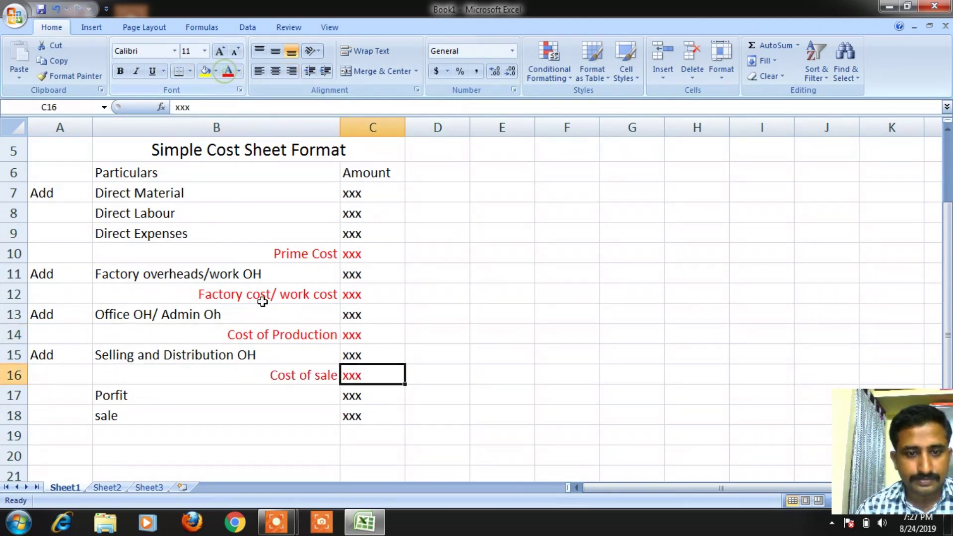
# Make the Porfit and sale labels red and right-aligned, then select their amounts.
pyautogui.click(323, 395)
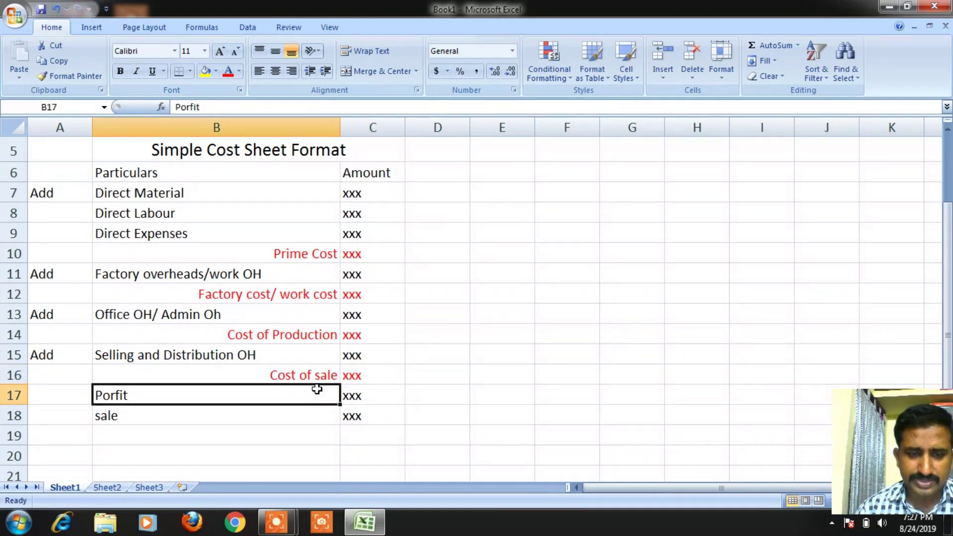
pyautogui.click(227, 71)
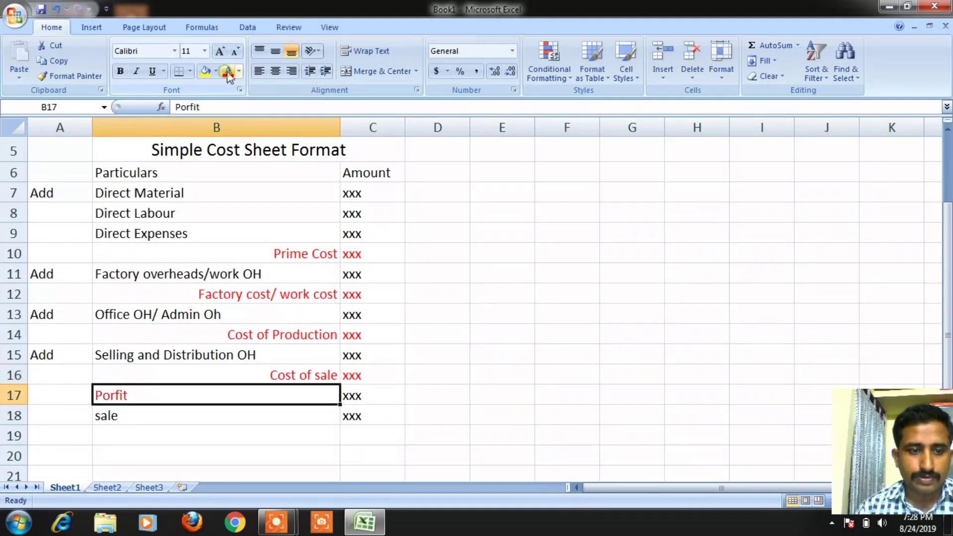
pyautogui.click(275, 72)
pyautogui.click(291, 72)
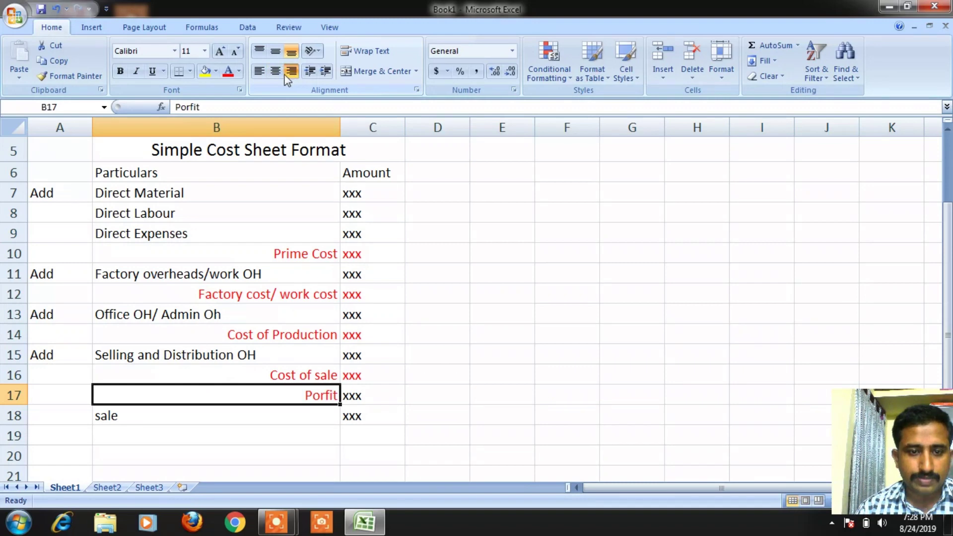
pyautogui.click(307, 419)
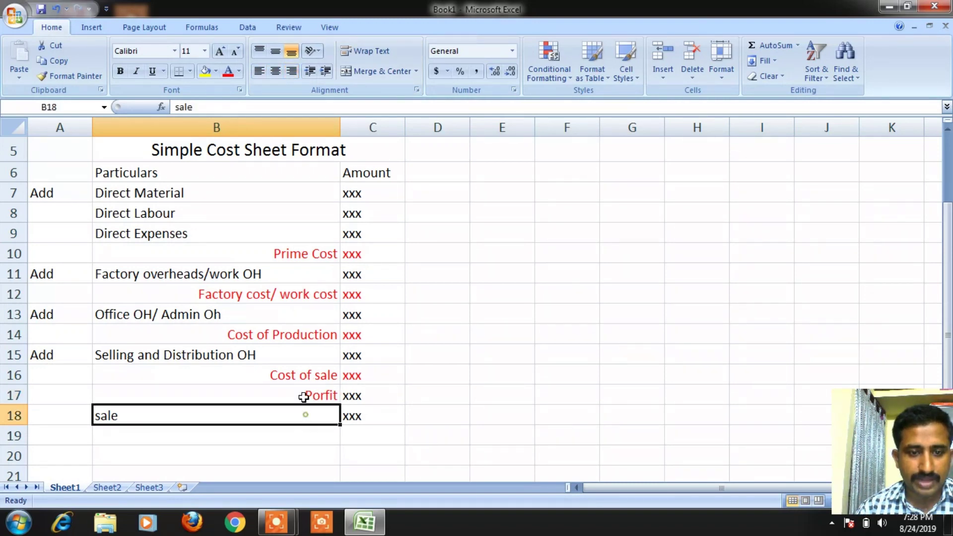
pyautogui.click(230, 72)
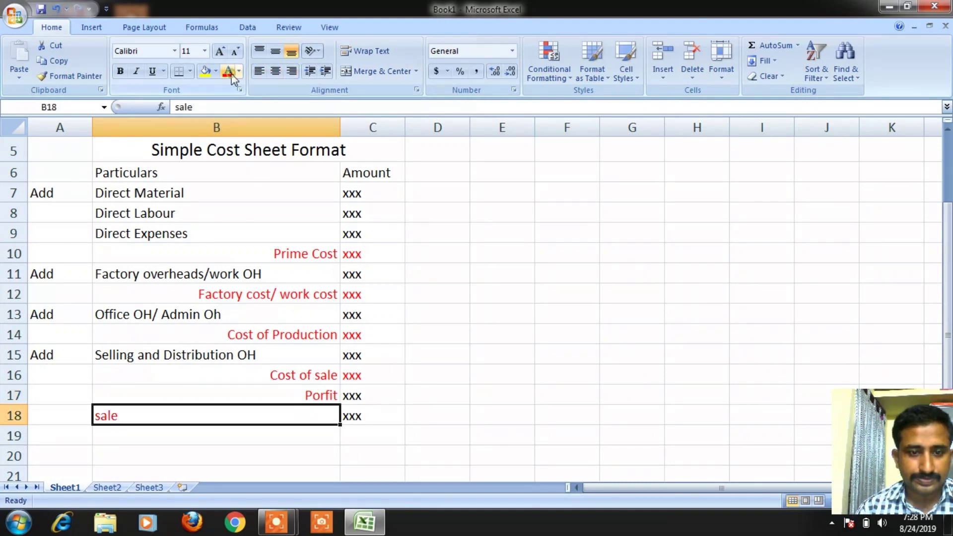
pyautogui.click(290, 73)
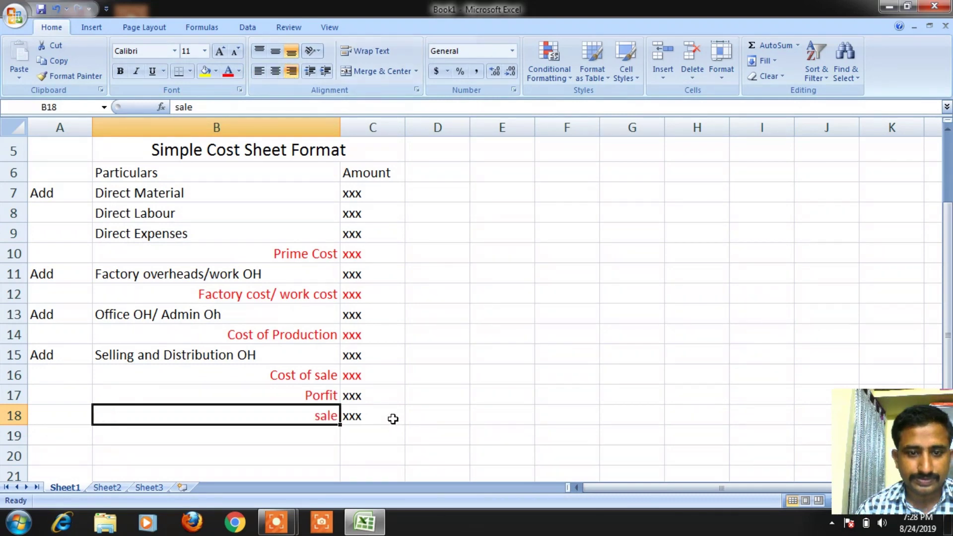
pyautogui.moveTo(381, 398); pyautogui.dragTo(385, 415)
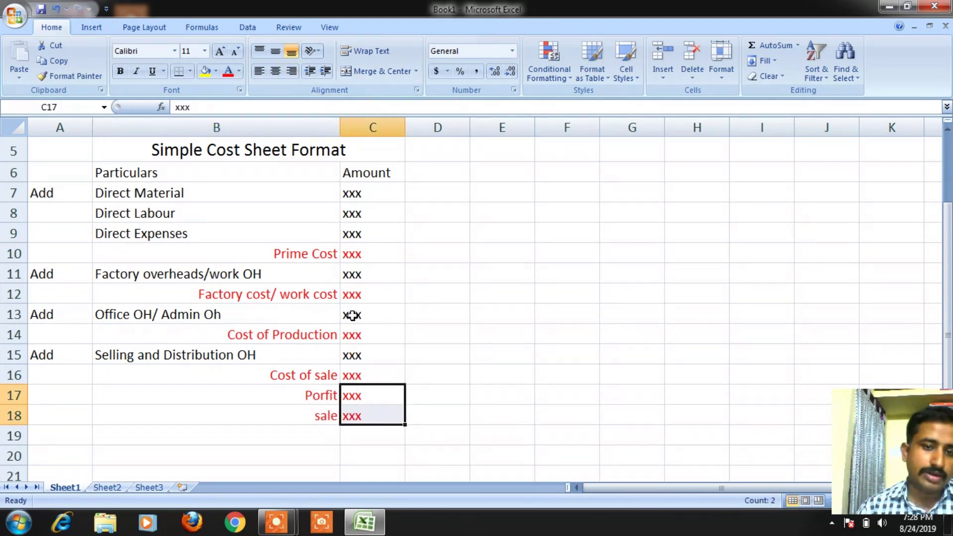